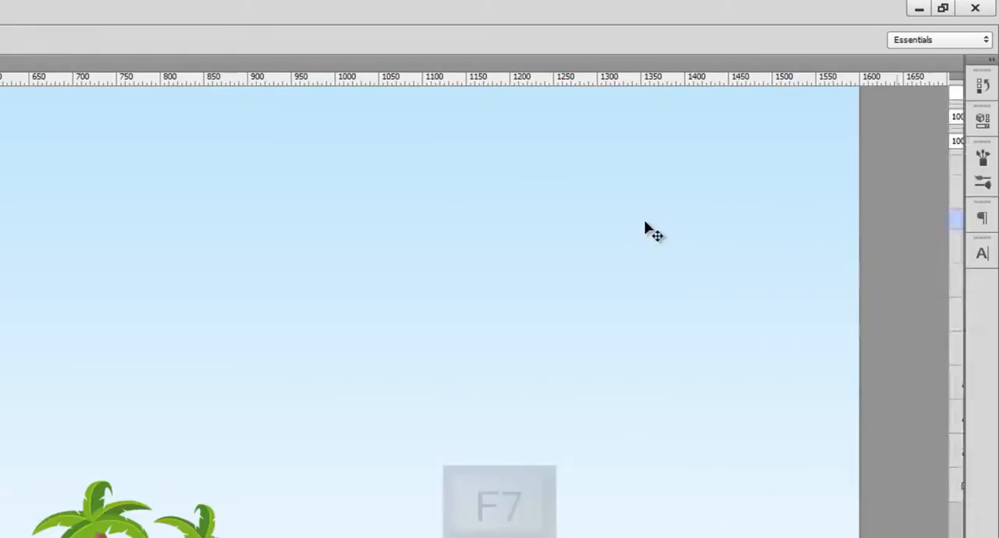
pyautogui.press('F7')
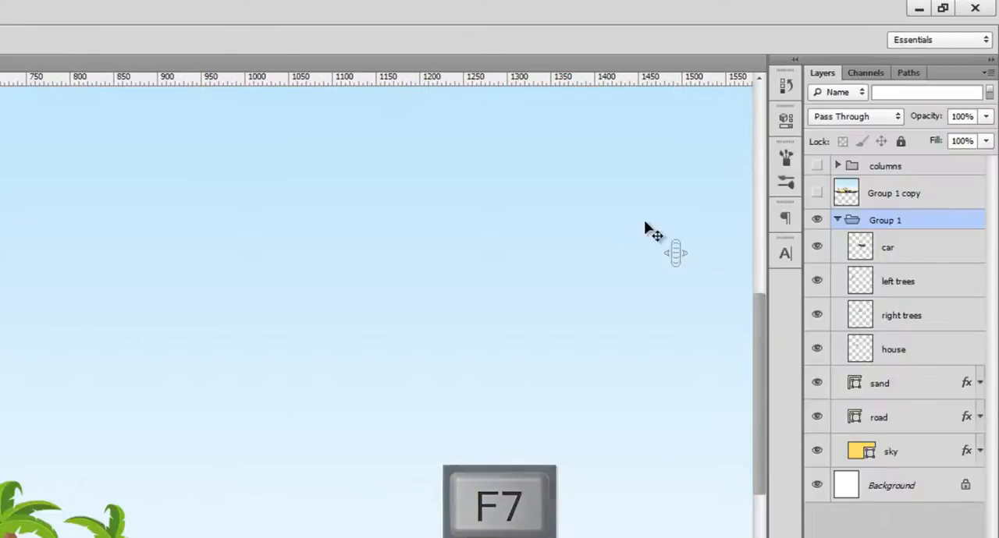
# Step: Show the Layers panel, select the left trees layer, and reselect Group 1
pyautogui.click(901, 284)
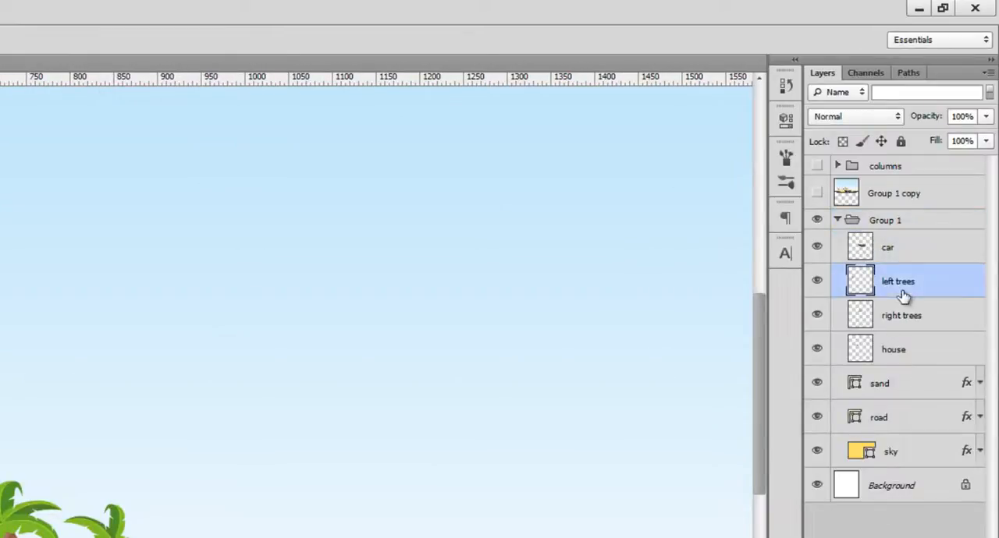
pyautogui.click(893, 222)
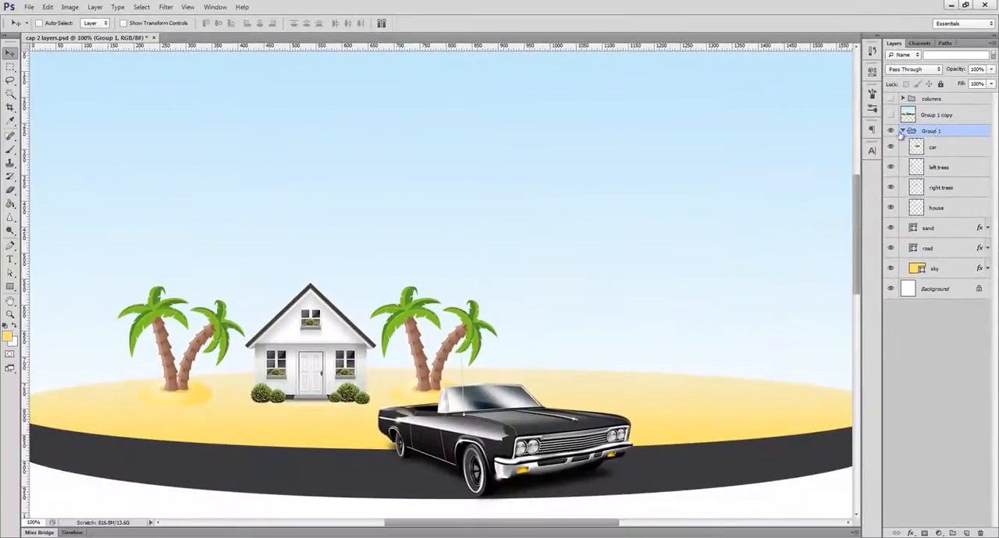
# Step: Create a new 800 x 600 pixel document with a white background and convert its Background into the regular layer Layer 0
pyautogui.hotkey('ctrl', 'n')
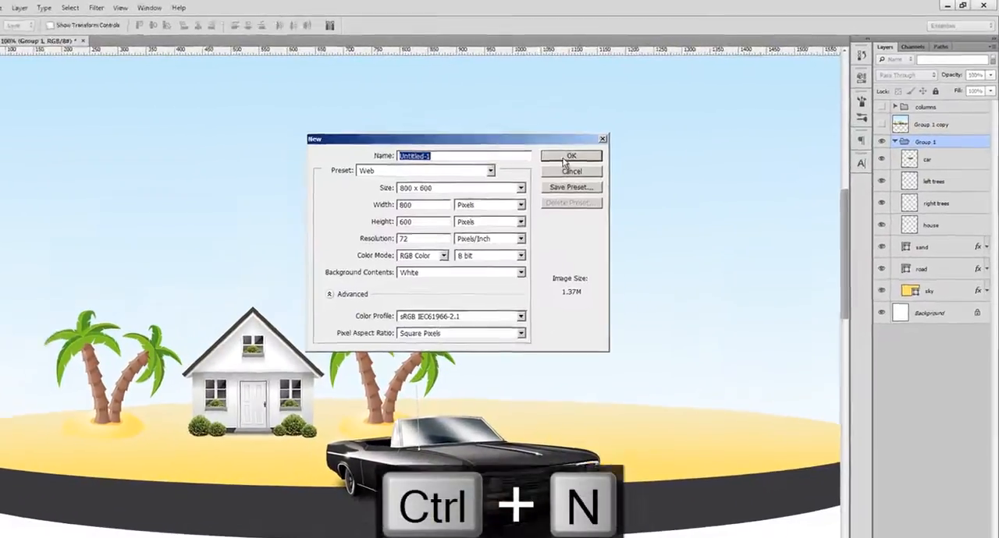
pyautogui.click(604, 143)
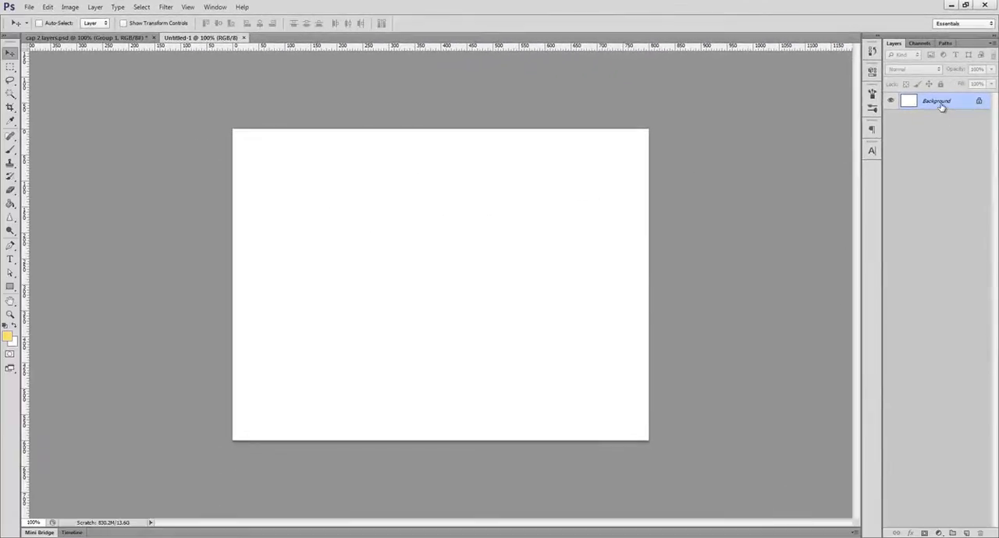
pyautogui.doubleClick(940, 105)
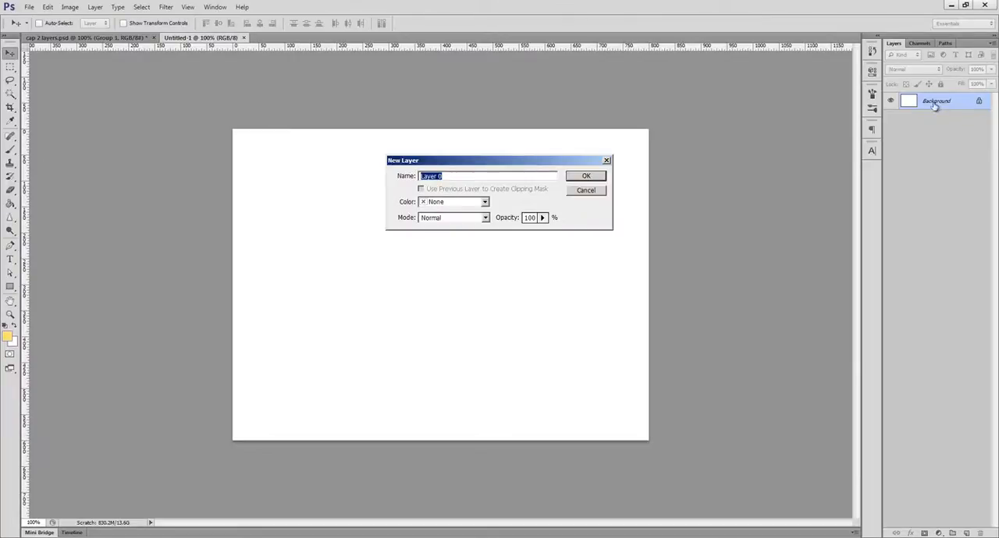
pyautogui.click(585, 177)
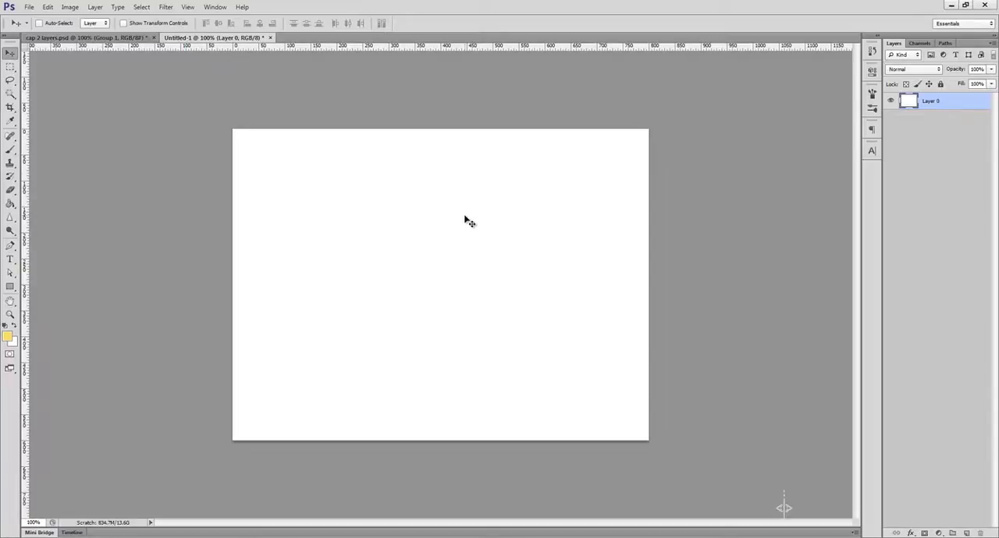
# Step: Paint freehand yellow loops across the canvas on Layer 0 with the Brush tool at size 30
pyautogui.press('b')
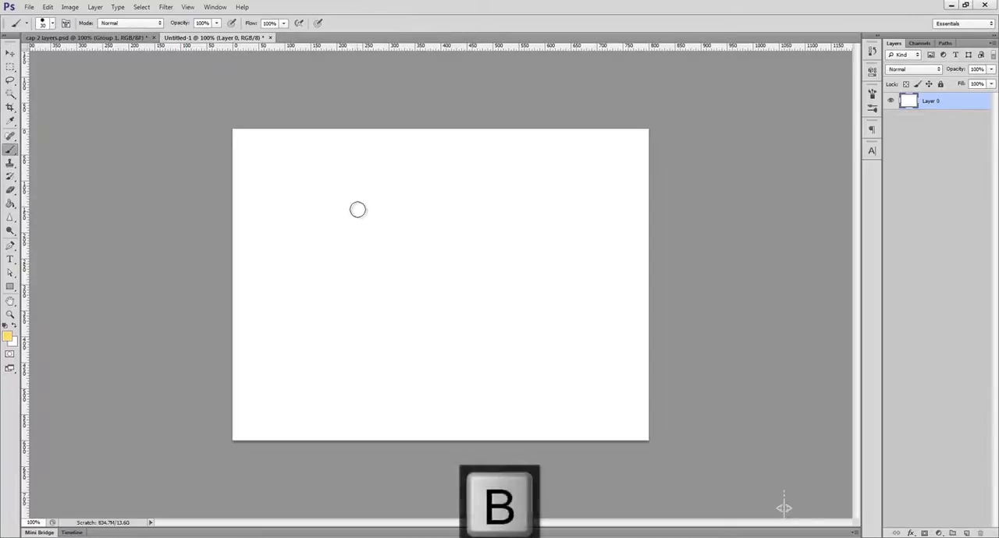
pyautogui.moveTo(357, 209)
pyautogui.mouseDown()
pyautogui.moveTo(333, 286)
pyautogui.moveTo(403, 362)
pyautogui.moveTo(588, 293)
pyautogui.moveTo(480, 245)
pyautogui.mouseUp()
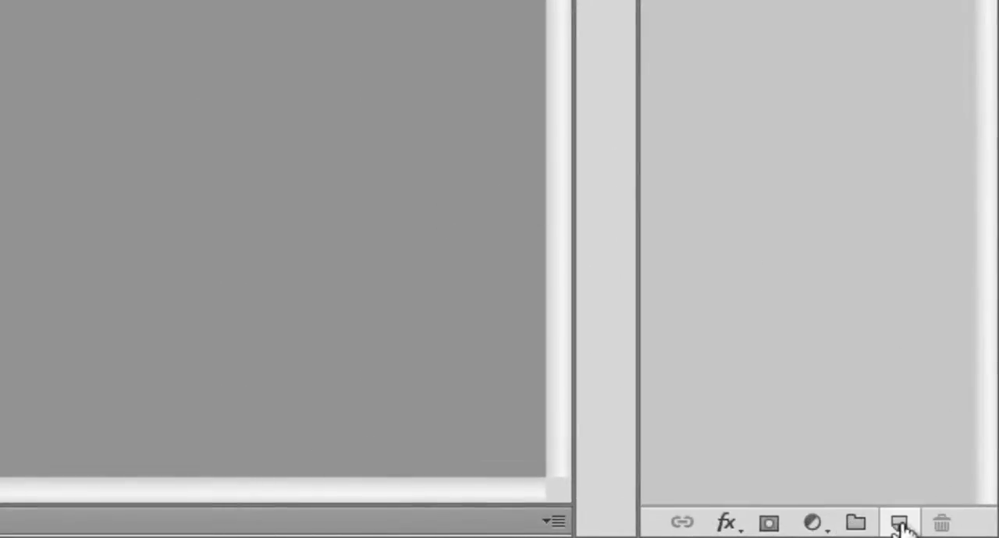
# Step: Add a new layer above Layer 0, paint yellow strokes on it, and delete that layer
pyautogui.click(906, 524)
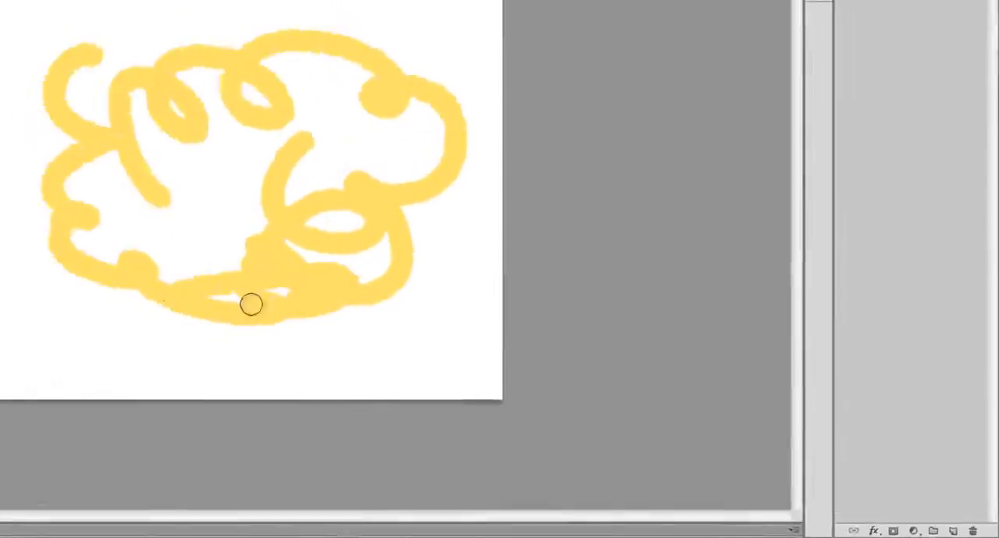
pyautogui.moveTo(250, 305)
pyautogui.mouseDown()
pyautogui.moveTo(117, 315)
pyautogui.moveTo(338, 348)
pyautogui.mouseUp()
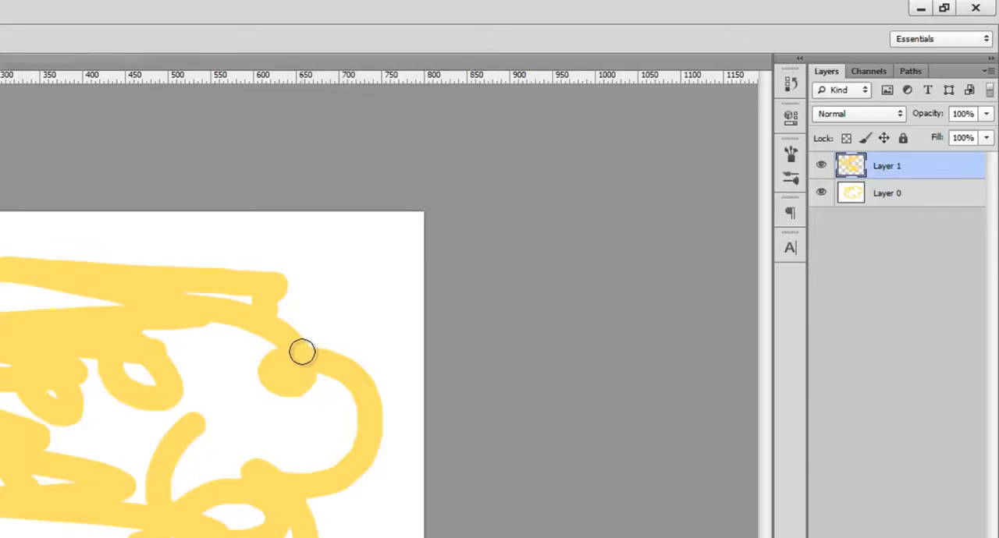
pyautogui.press('Delete')
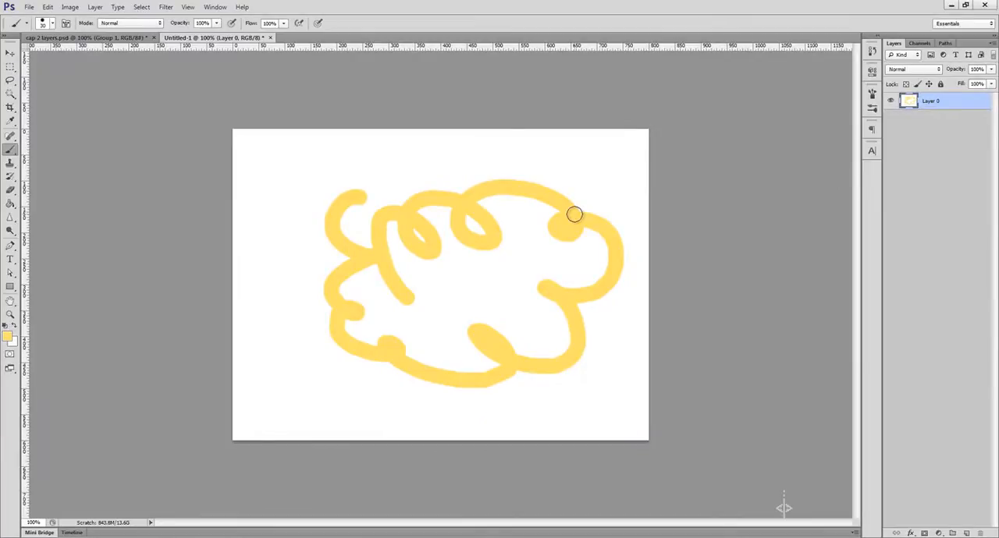
# Step: Switch to the cap 2 layers.psd document and use the Move tool to select the house, car and right trees layers in turn
pyautogui.hotkey('ctrl', 'Tab')
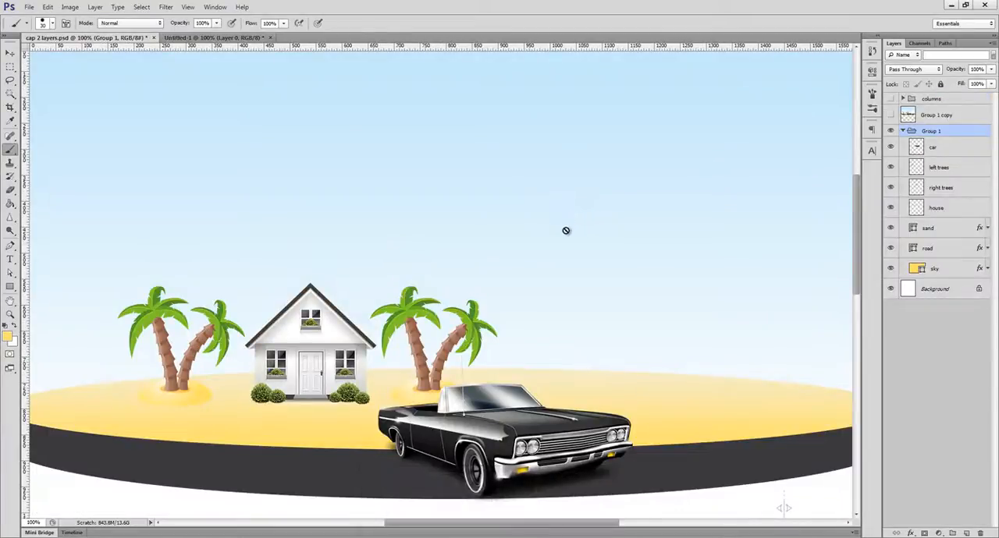
pyautogui.press('v')
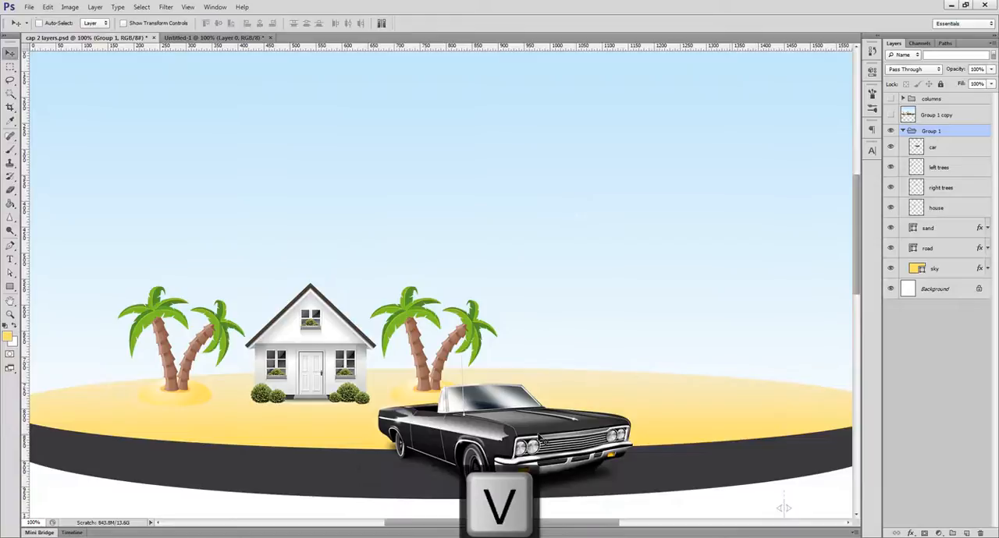
pyautogui.keyDown('ctrl'); pyautogui.click(330, 353); pyautogui.keyUp('ctrl')
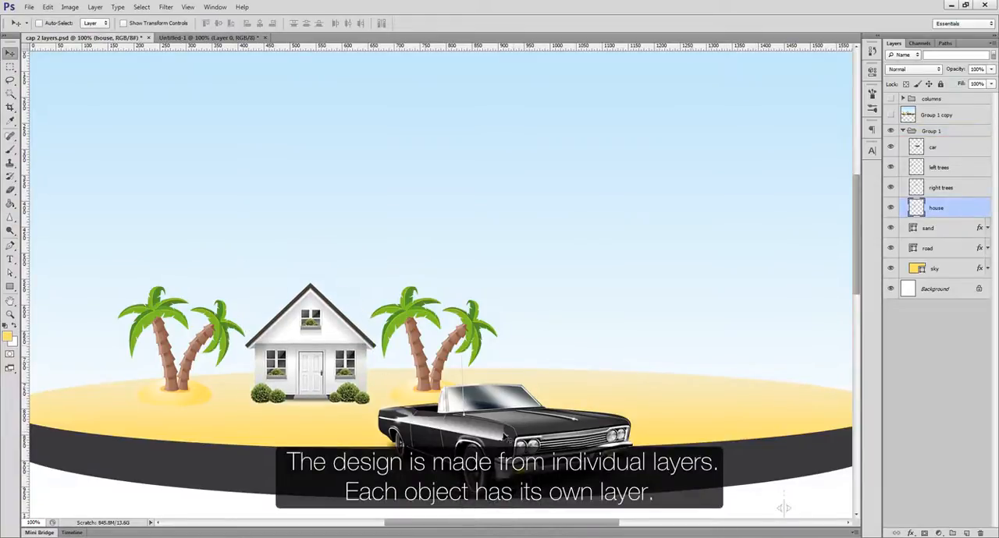
pyautogui.keyDown('ctrl'); pyautogui.click(503, 435); pyautogui.keyUp('ctrl')
pyautogui.keyDown('ctrl'); pyautogui.click(468, 333); pyautogui.keyUp('ctrl')
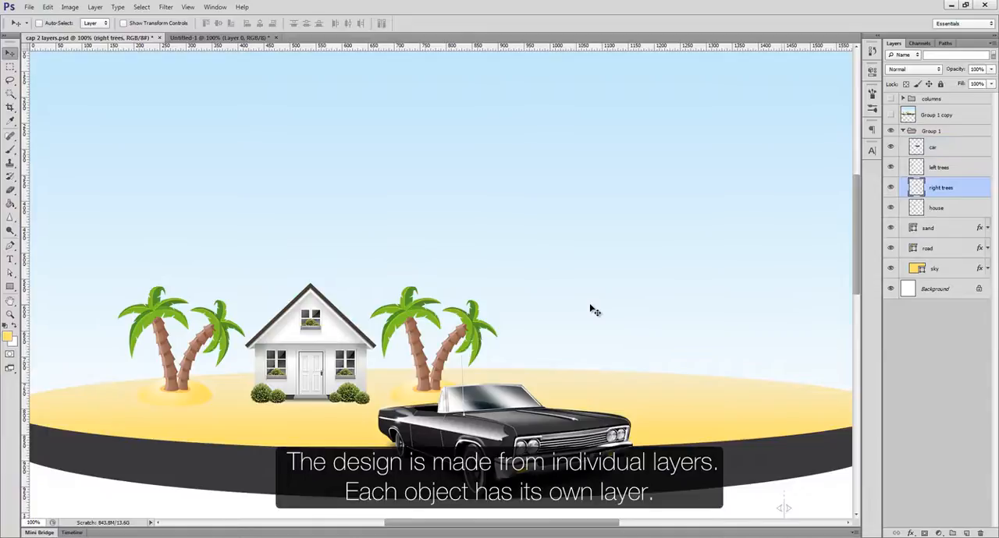
# Step: Erase strokes across the house roof on the house layer and undo the erasing
pyautogui.keyDown('ctrl'); pyautogui.click(344, 337); pyautogui.keyUp('ctrl')
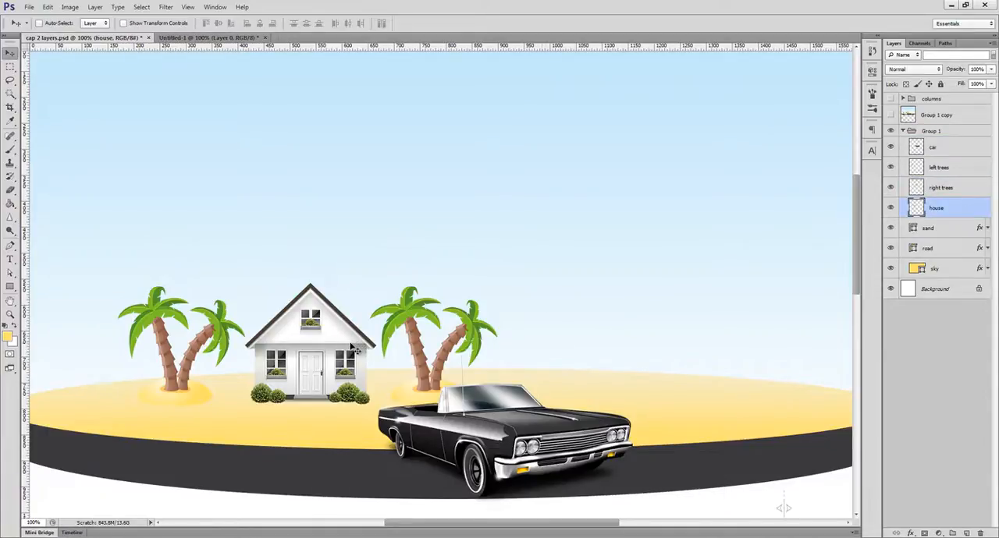
pyautogui.press('e')
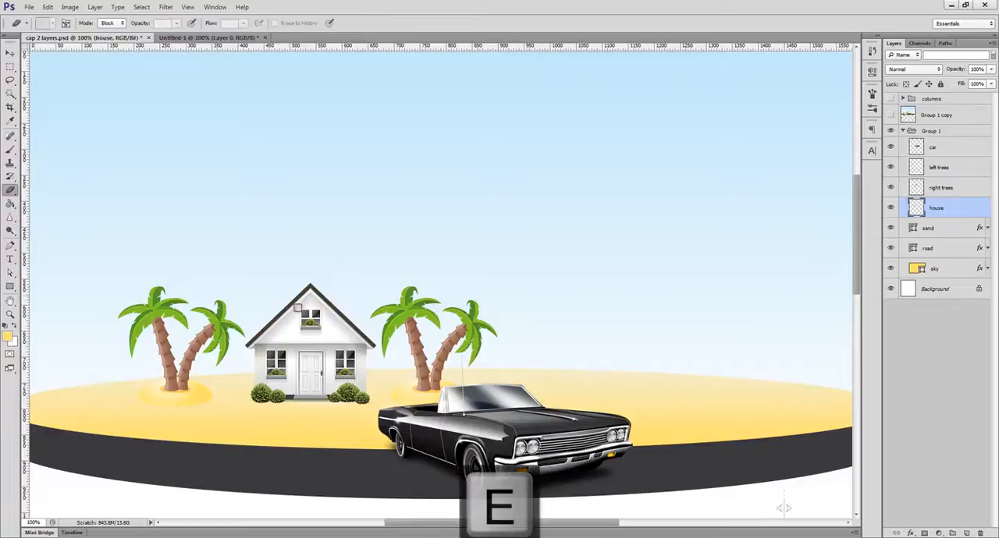
pyautogui.moveTo(312, 308)
pyautogui.mouseDown()
pyautogui.moveTo(272, 288)
pyautogui.moveTo(366, 353)
pyautogui.mouseUp()
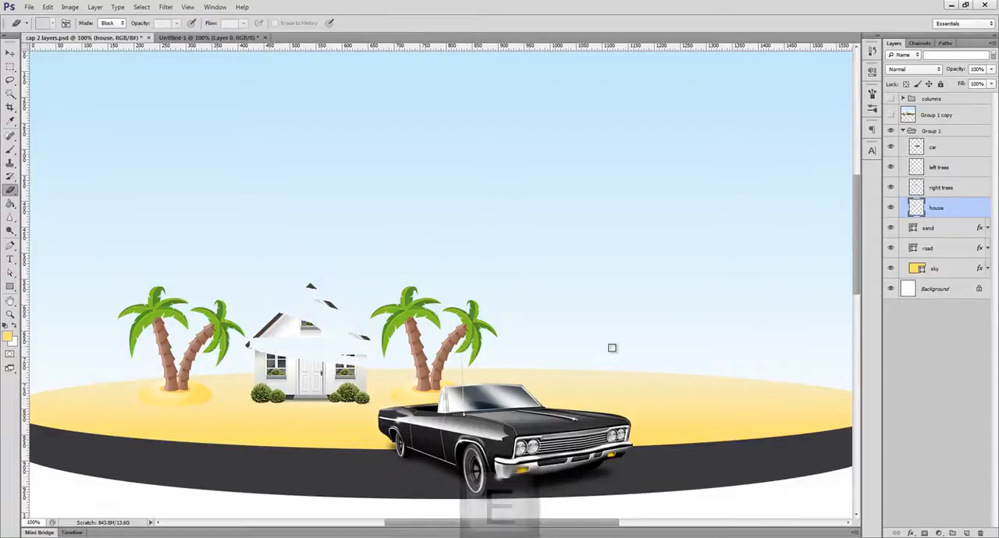
pyautogui.hotkey('ctrl', 'z')
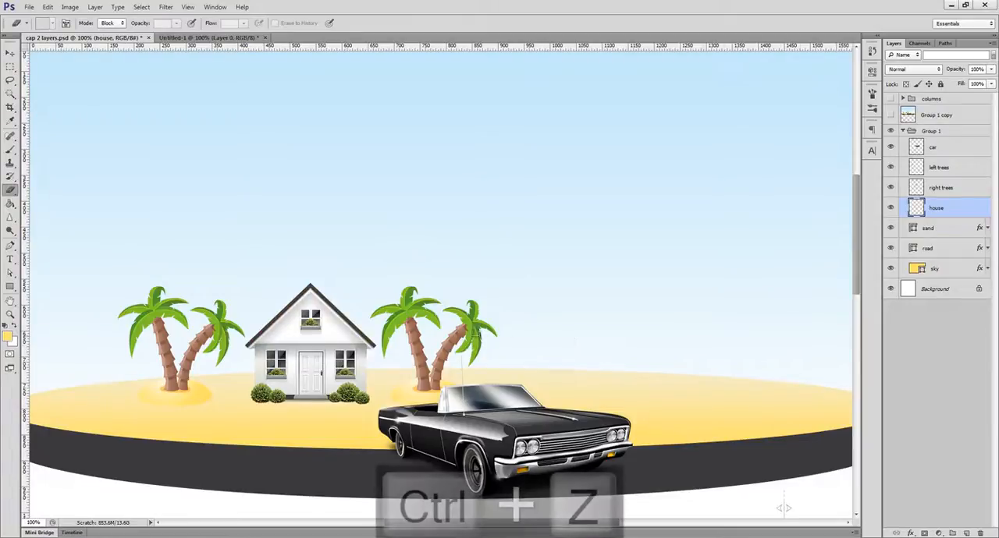
# Step: Try erasing from the house to the right palms on Group 1 copy while Group 1 is hidden, and restore both items' visibility
pyautogui.click(890, 130)
pyautogui.click(890, 115)
pyautogui.click(933, 114)
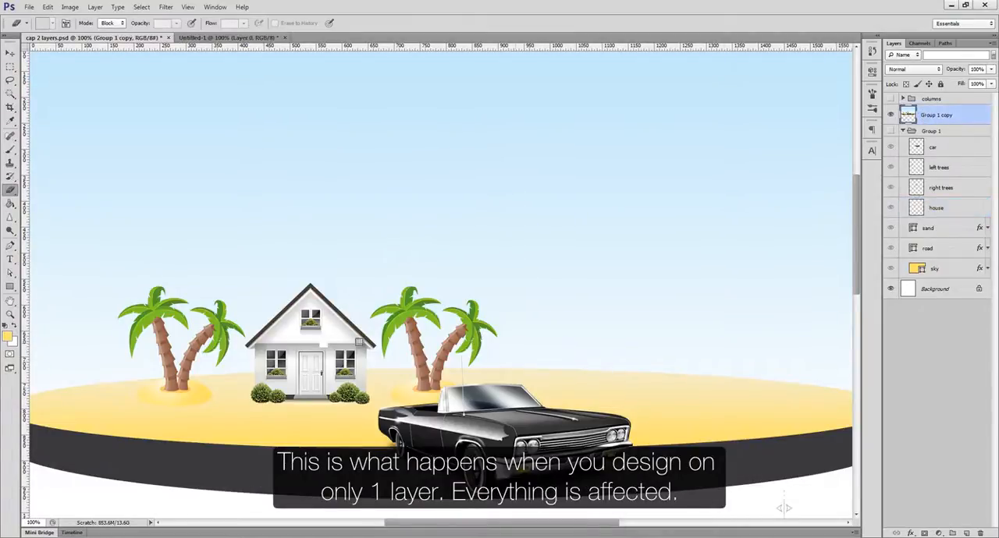
pyautogui.moveTo(360, 343)
pyautogui.mouseDown()
pyautogui.moveTo(476, 335)
pyautogui.moveTo(304, 347)
pyautogui.moveTo(487, 349)
pyautogui.moveTo(304, 367)
pyautogui.moveTo(506, 371)
pyautogui.moveTo(299, 367)
pyautogui.moveTo(495, 333)
pyautogui.mouseUp()
pyautogui.hotkey('ctrl', 'z')
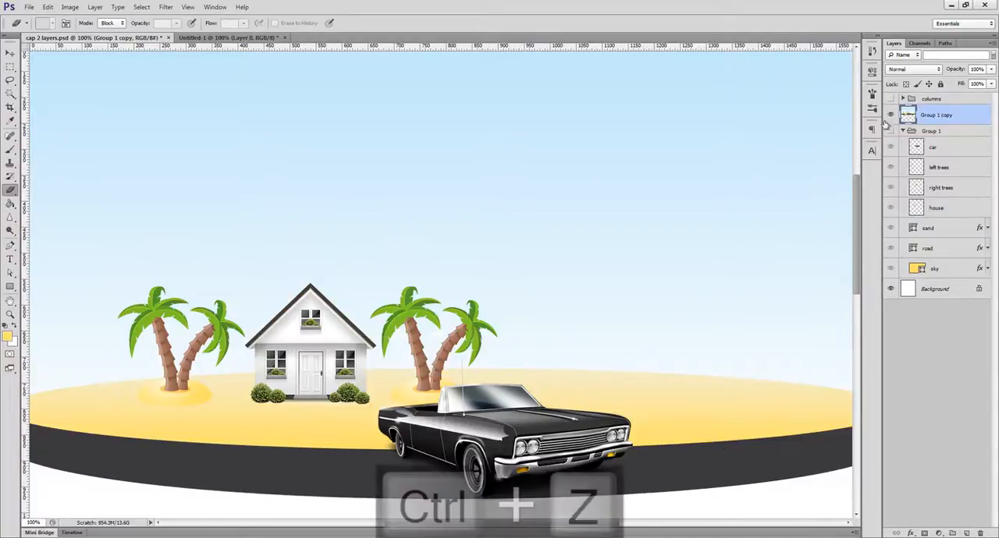
pyautogui.click(890, 115)
pyautogui.click(892, 130)
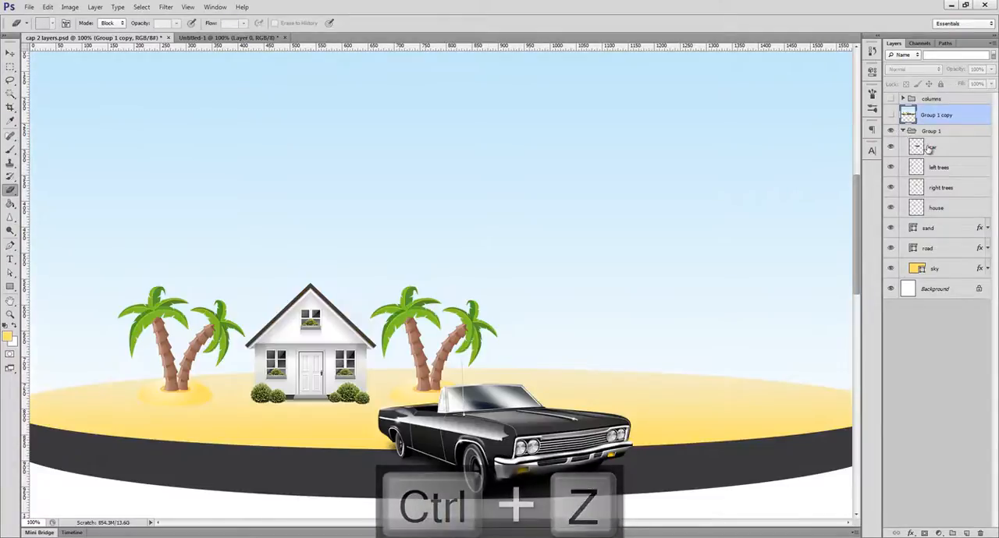
# Step: Select the car layer, hide it, and show it again
pyautogui.click(920, 147)
pyautogui.click(890, 149)
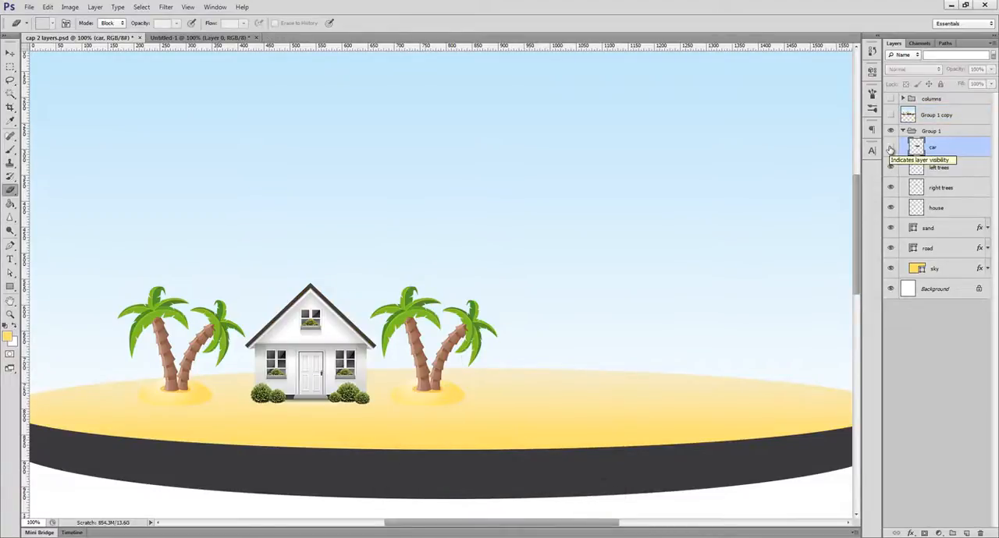
pyautogui.click(891, 149)
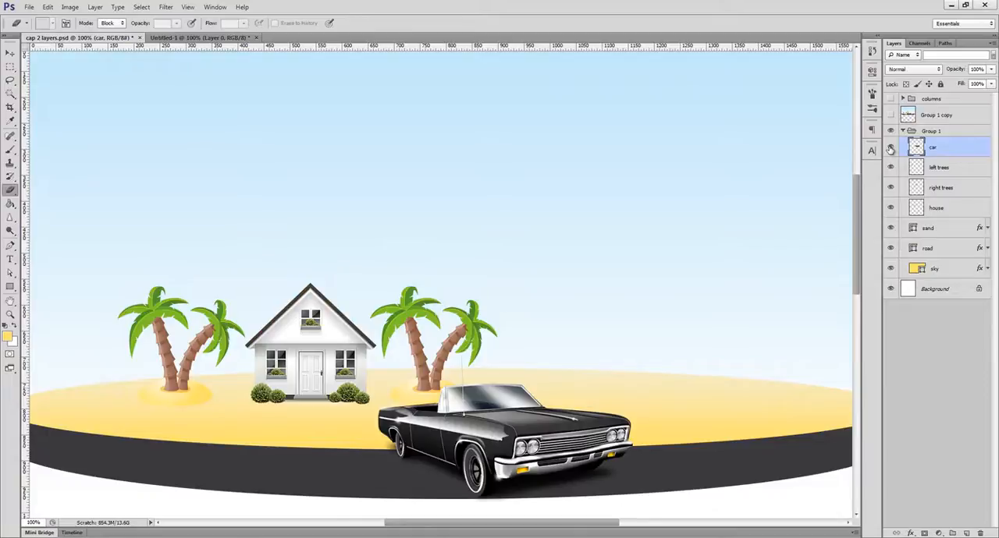
# Step: Isolate the car layer by hiding every other layer, and turn the visibility of all the other layers in Group 1 and the Background back on
pyautogui.moveTo(890, 148)
pyautogui.mouseDown()
pyautogui.moveTo(885, 218)
pyautogui.moveTo(894, 158)
pyautogui.mouseUp()
pyautogui.keyDown('alt'); pyautogui.click(890, 148); pyautogui.keyUp('alt')
pyautogui.press('v')
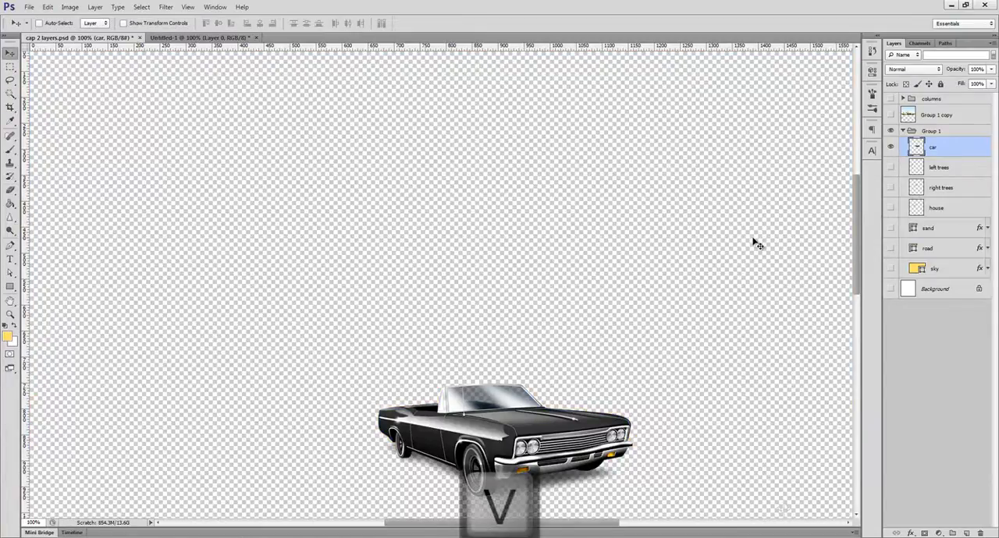
pyautogui.moveTo(889, 168); pyautogui.dragTo(888, 286)
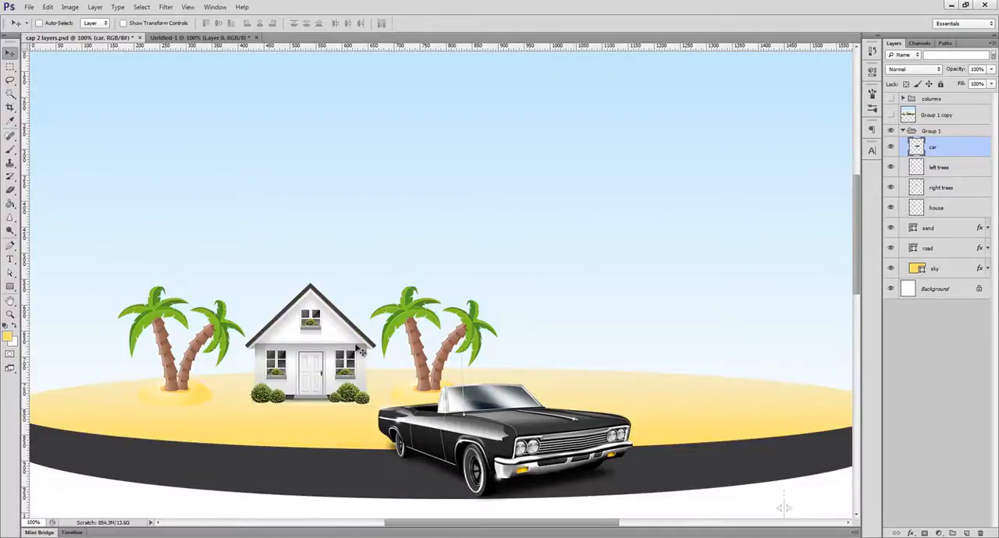
# Step: Select the house, car and right trees layers in turn by picking each object on the canvas
pyautogui.keyDown('ctrl'); pyautogui.click(330, 349); pyautogui.keyUp('ctrl')
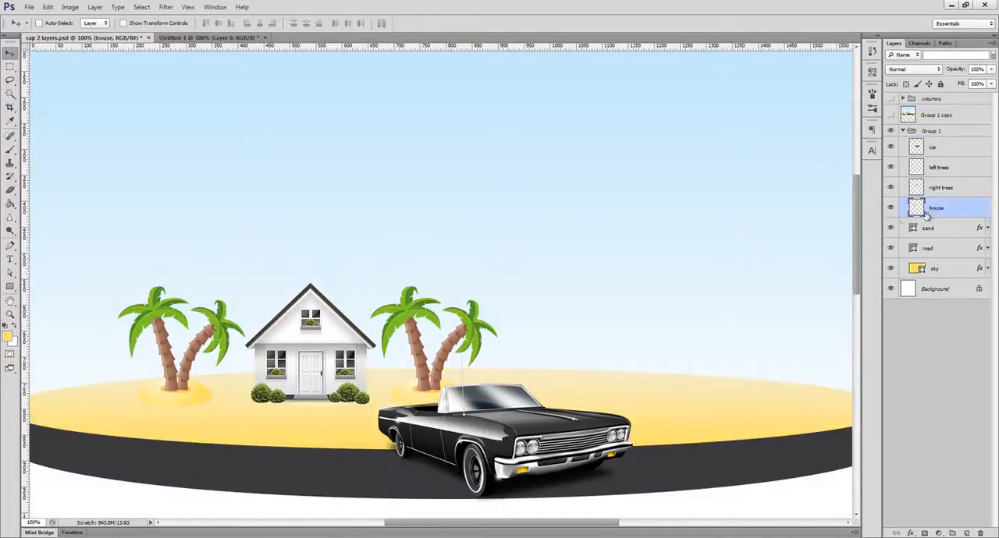
pyautogui.keyDown('ctrl'); pyautogui.click(506, 434); pyautogui.keyUp('ctrl')
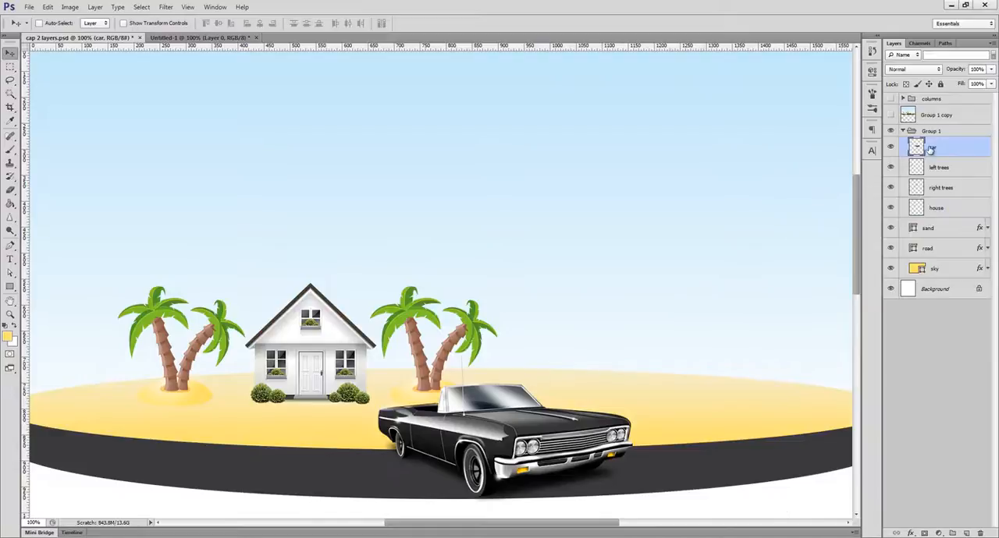
pyautogui.keyDown('ctrl'); pyautogui.click(426, 335); pyautogui.keyUp('ctrl')
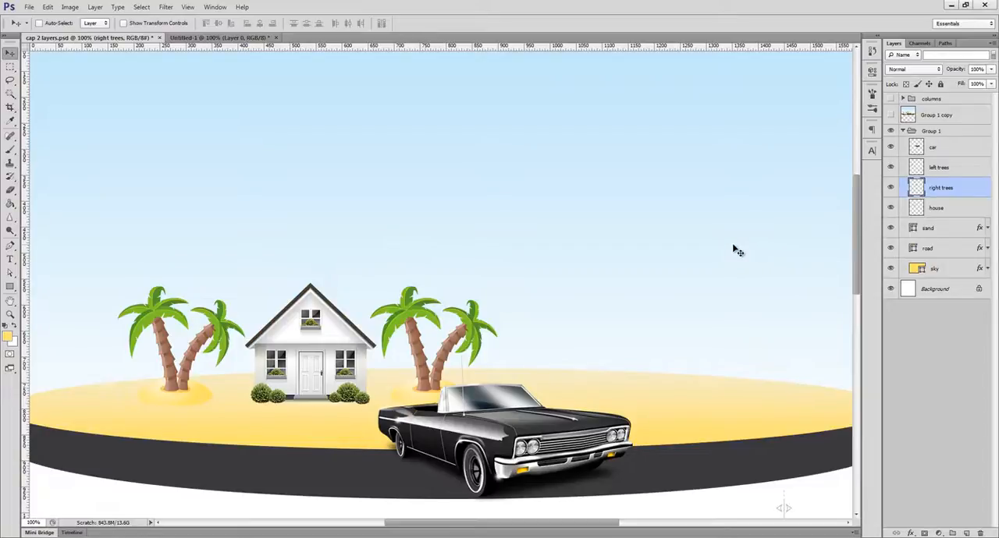
# Step: Add a new layer above right trees, brush yellow paint over the house roof on it, and delete that layer
pyautogui.click(966, 533)
pyautogui.press('b')
pyautogui.moveTo(308, 287)
pyautogui.mouseDown()
pyautogui.moveTo(256, 348)
pyautogui.moveTo(303, 295)
pyautogui.moveTo(354, 330)
pyautogui.moveTo(302, 286)
pyautogui.moveTo(269, 337)
pyautogui.mouseUp()
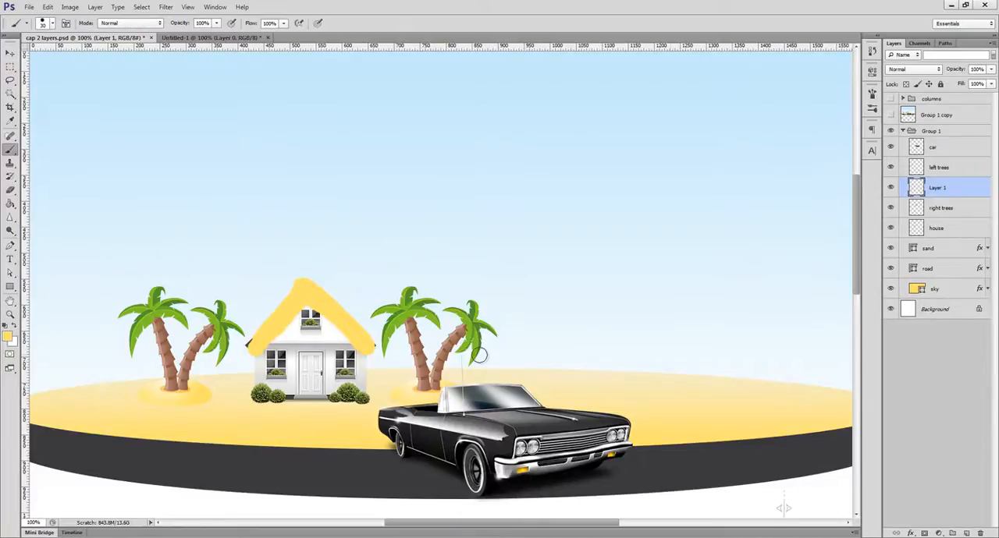
pyautogui.press('Delete')
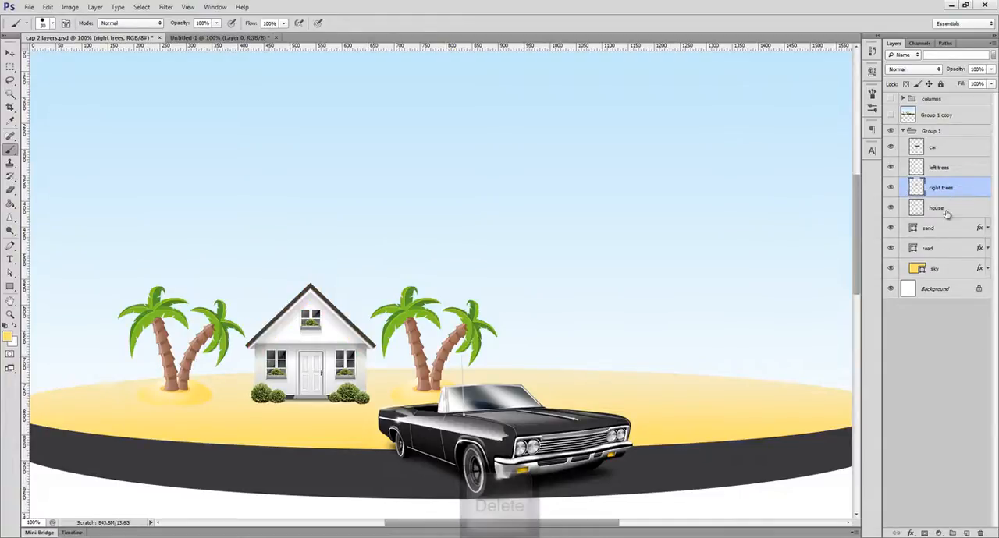
# Step: Create a new layer group inside Group 1, move the right trees and house layers into it, and undo the move
pyautogui.click(951, 533)
pyautogui.click(945, 222)
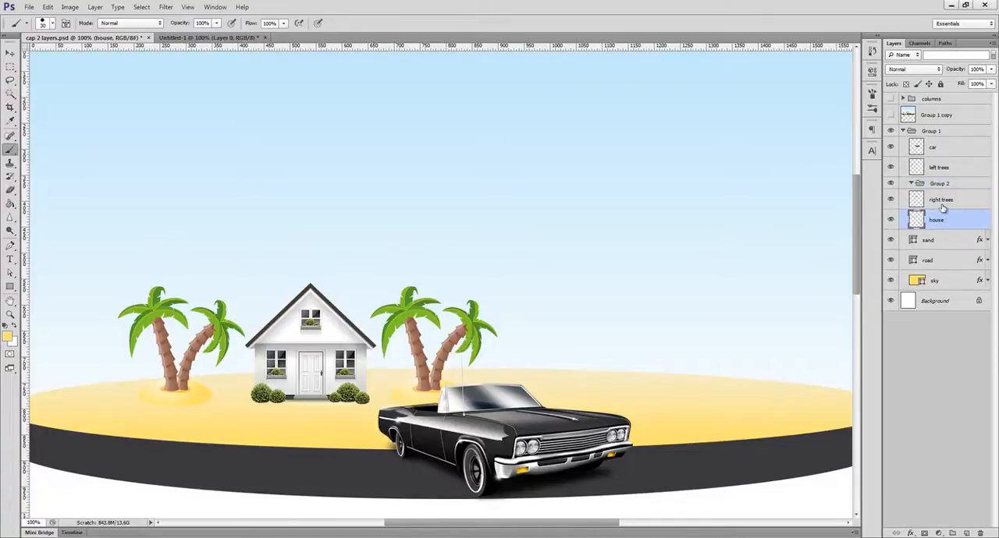
pyautogui.keyDown('shift'); pyautogui.click(945, 200); pyautogui.keyUp('shift')
pyautogui.moveTo(945, 200); pyautogui.dragTo(931, 182)
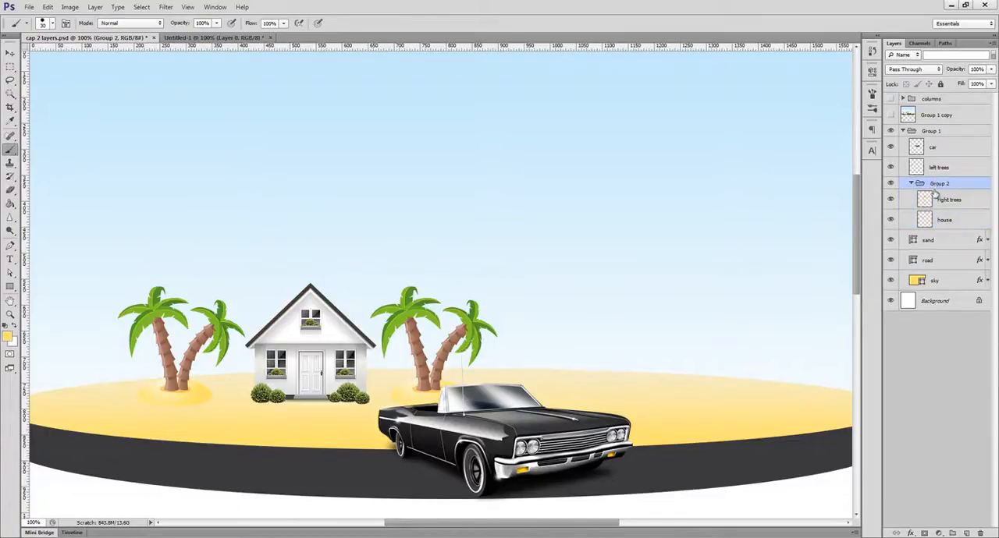
pyautogui.hotkey('ctrl', 'z')
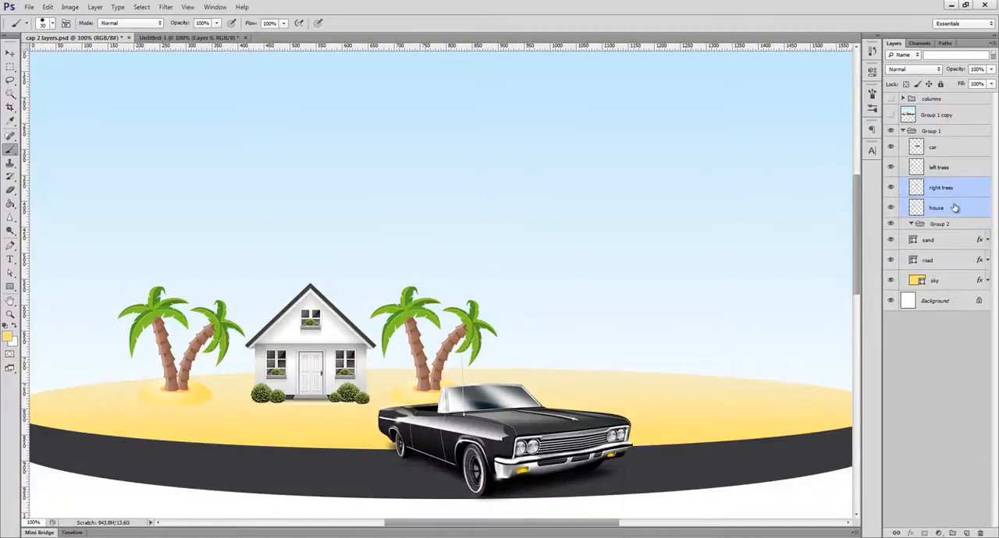
# Step: Group the left trees and right trees layers together inside Group 1, and delete the empty Group 2
pyautogui.keyDown('shift'); pyautogui.click(948, 171); pyautogui.keyUp('shift')
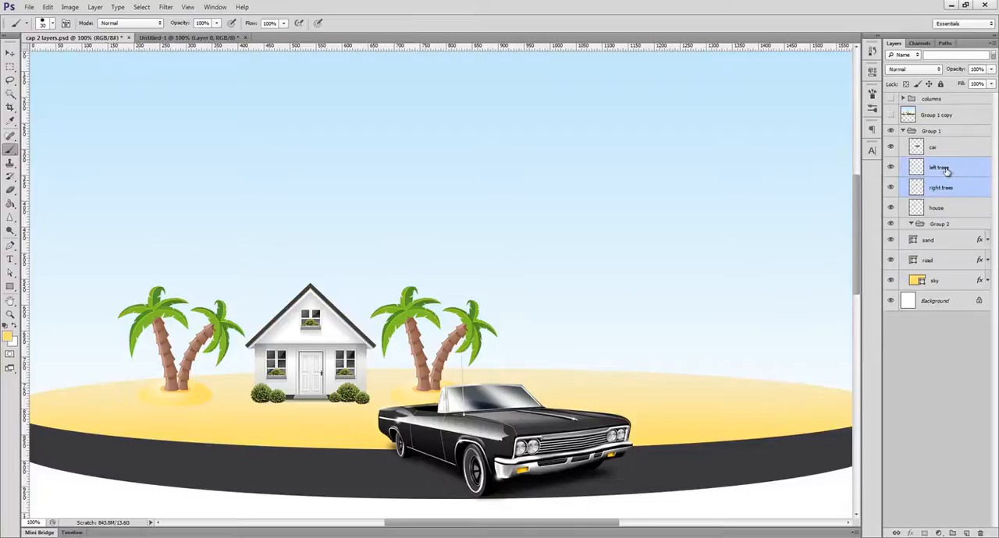
pyautogui.hotkey('ctrl', 'g')
pyautogui.click(943, 196)
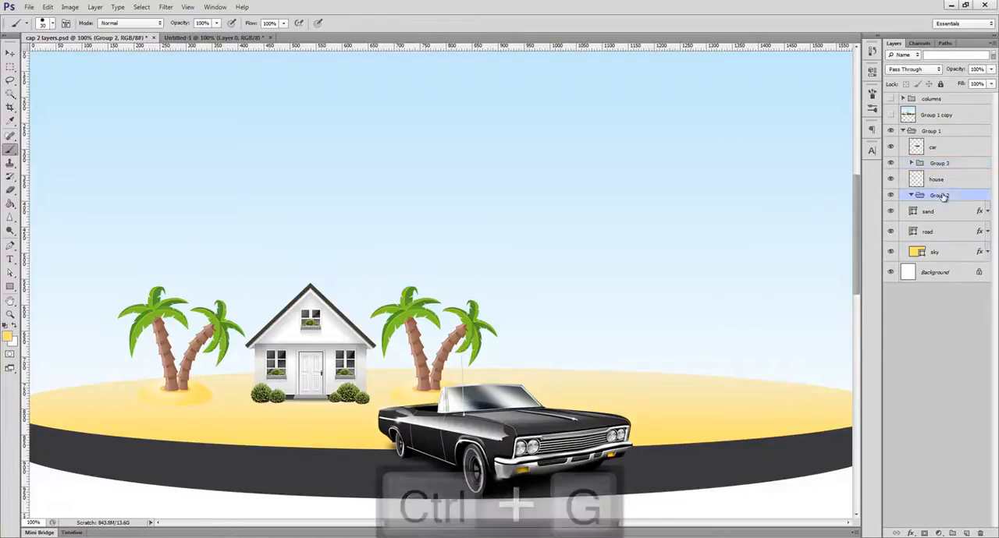
pyautogui.press('Delete')
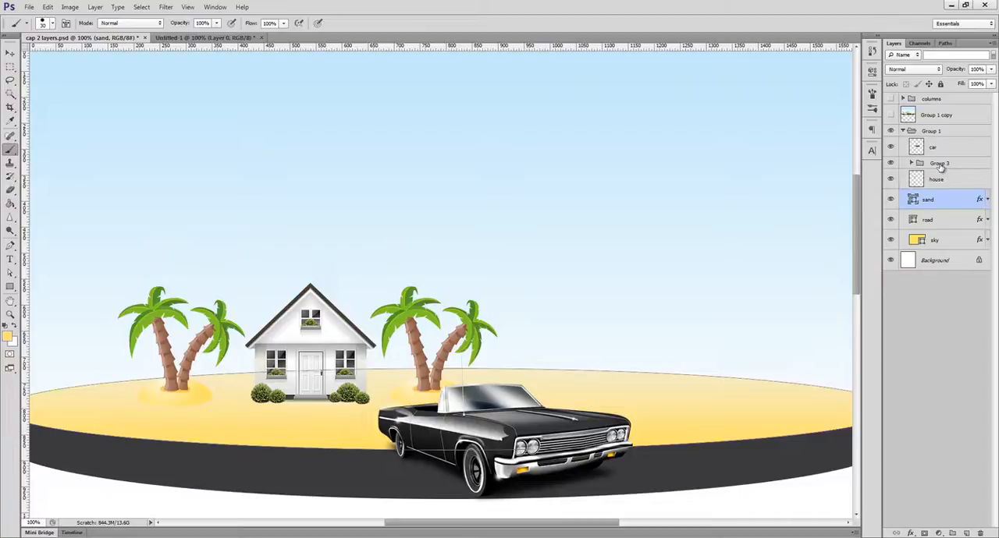
# Step: Rename the new group containing the tree layers as "rename"
pyautogui.doubleClick(940, 164)
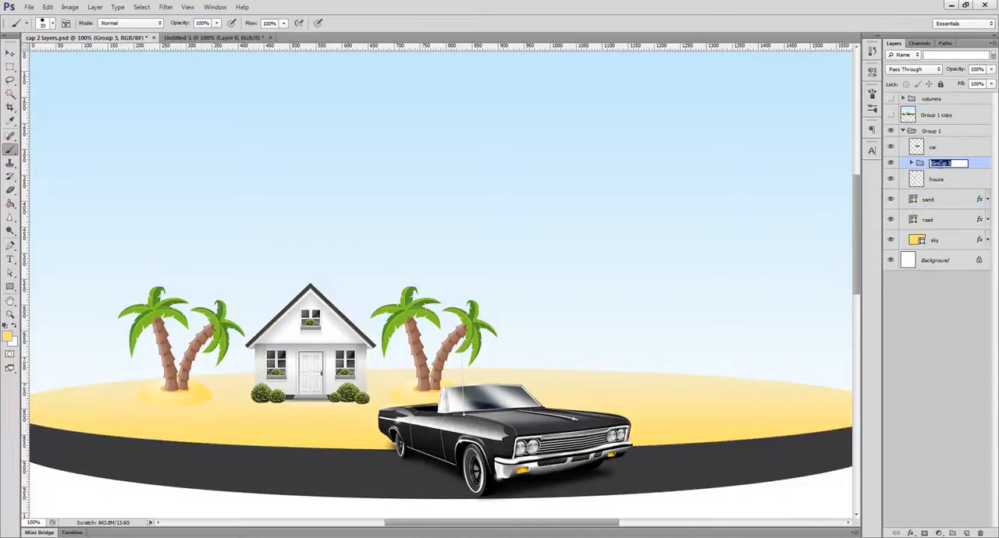
pyautogui.press('Return')
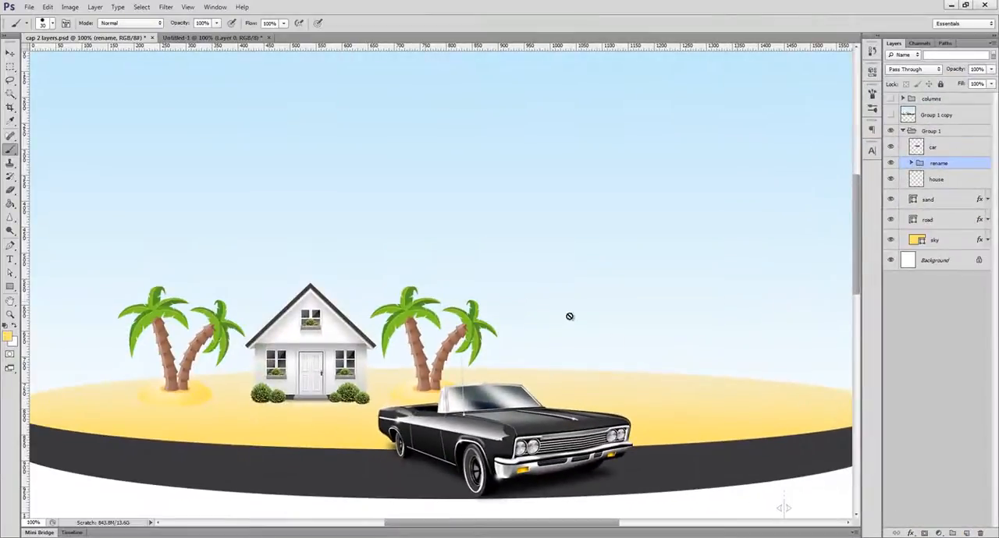
# Step: Draw a yellow rectangle shape about 464 × 221 px in the sky above the house and car
pyautogui.press('u')
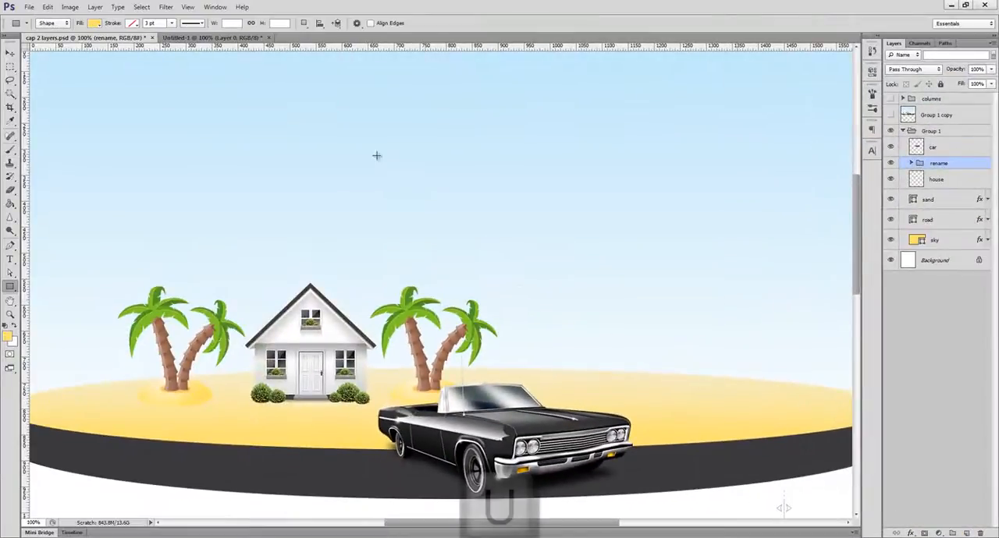
pyautogui.moveTo(343, 109); pyautogui.dragTo(584, 224)
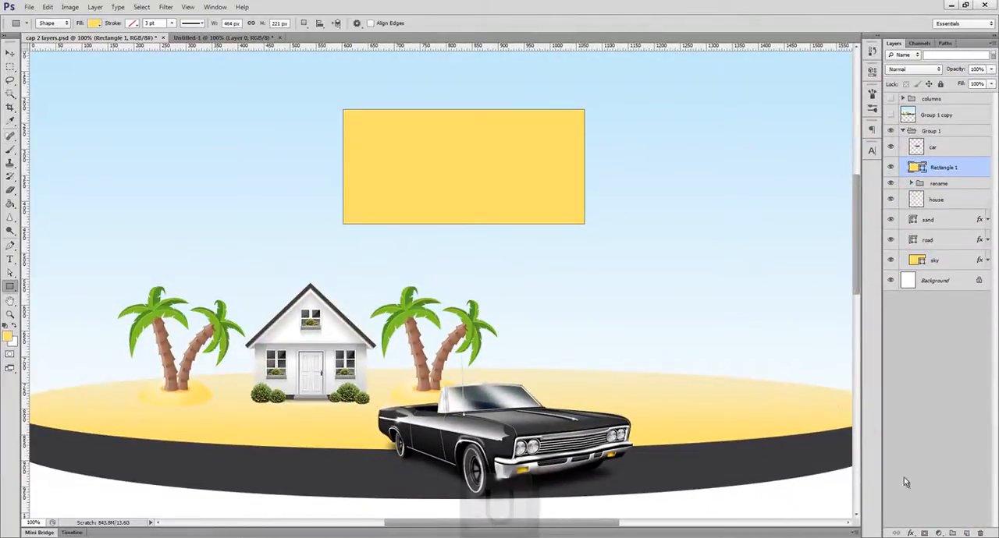
# Step: Add Drop Shadow, Bevel & Emboss and a thick black outside Stroke to the yellow rectangle's layer style
pyautogui.click(910, 533)
pyautogui.click(919, 528)
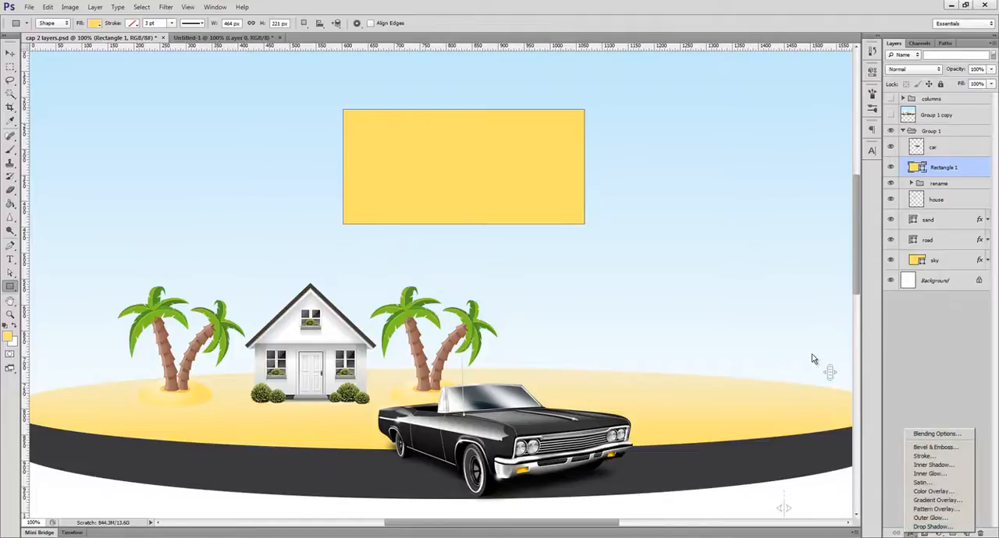
pyautogui.click(666, 276)
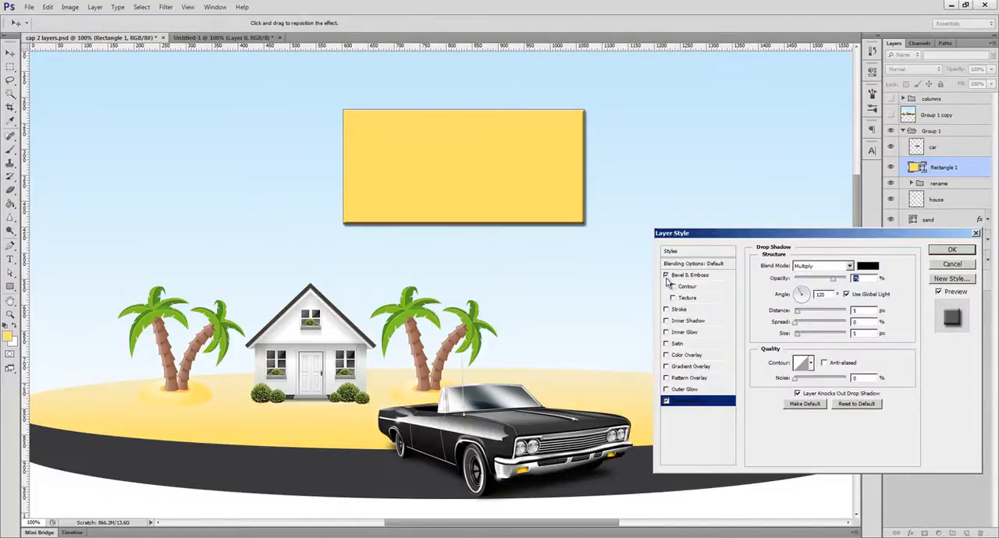
pyautogui.click(667, 309)
pyautogui.click(727, 309)
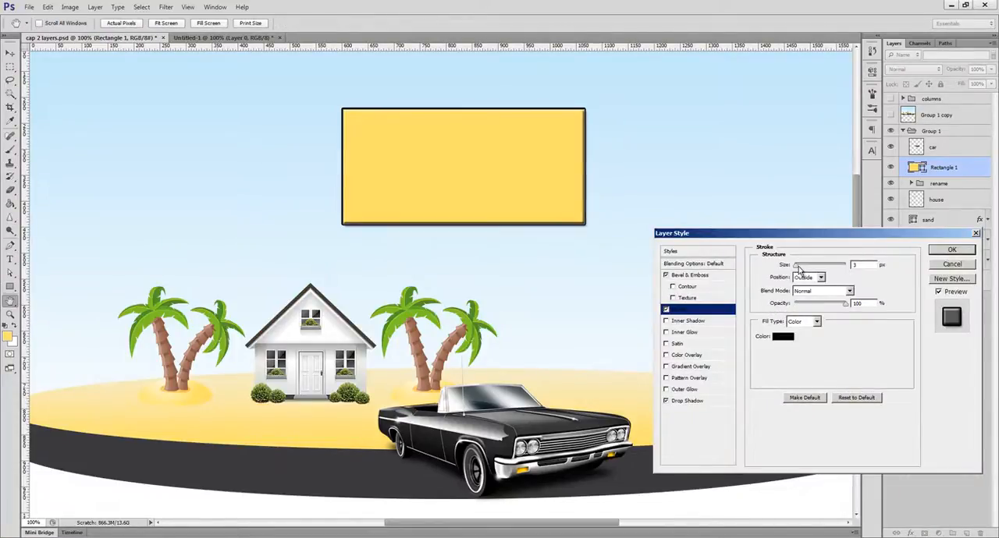
pyautogui.moveTo(799, 269); pyautogui.dragTo(799, 269)
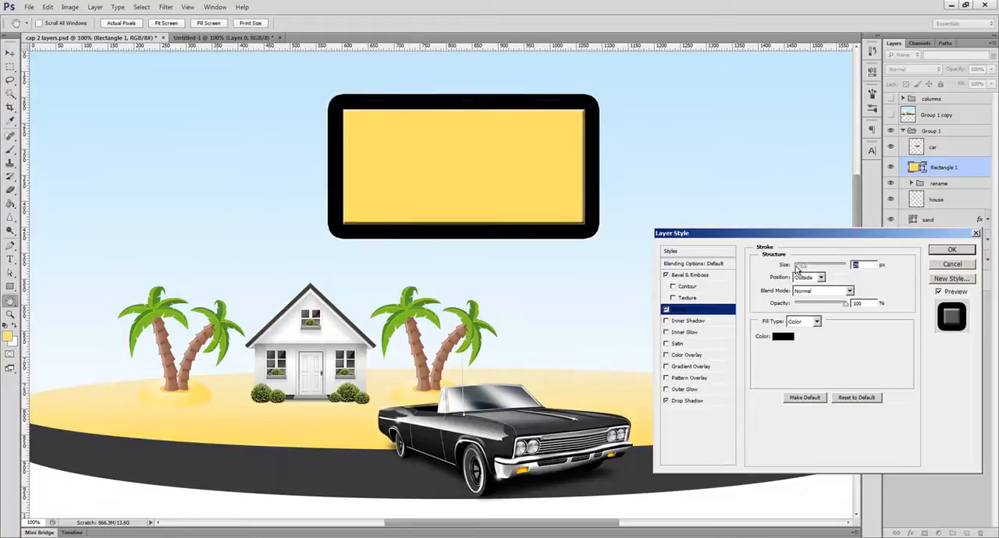
# Step: Toggle Pattern Overlay and Gradient Overlay on and off, and apply the rectangle's layer style with only the Stroke effect kept
pyautogui.click(665, 378)
pyautogui.click(665, 378)
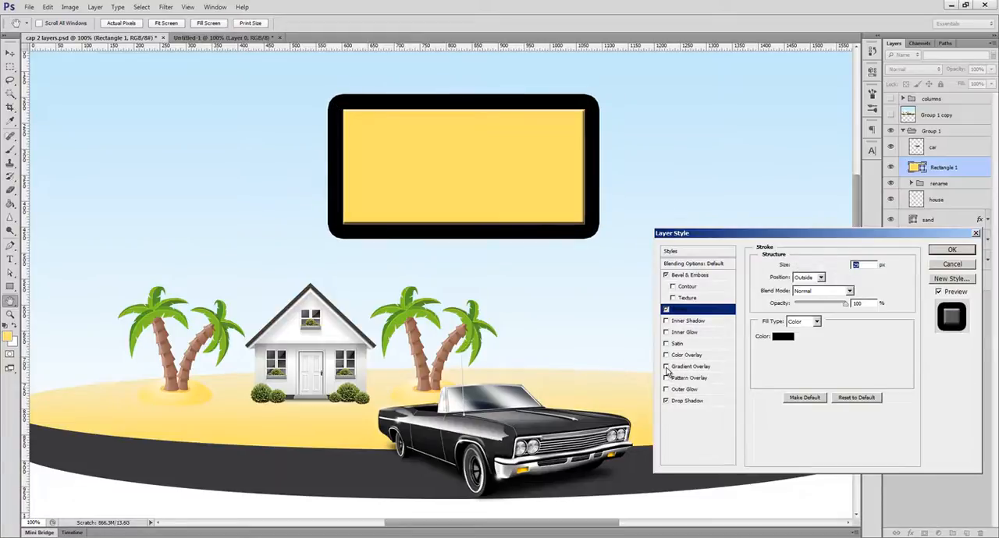
pyautogui.click(666, 367)
pyautogui.click(665, 366)
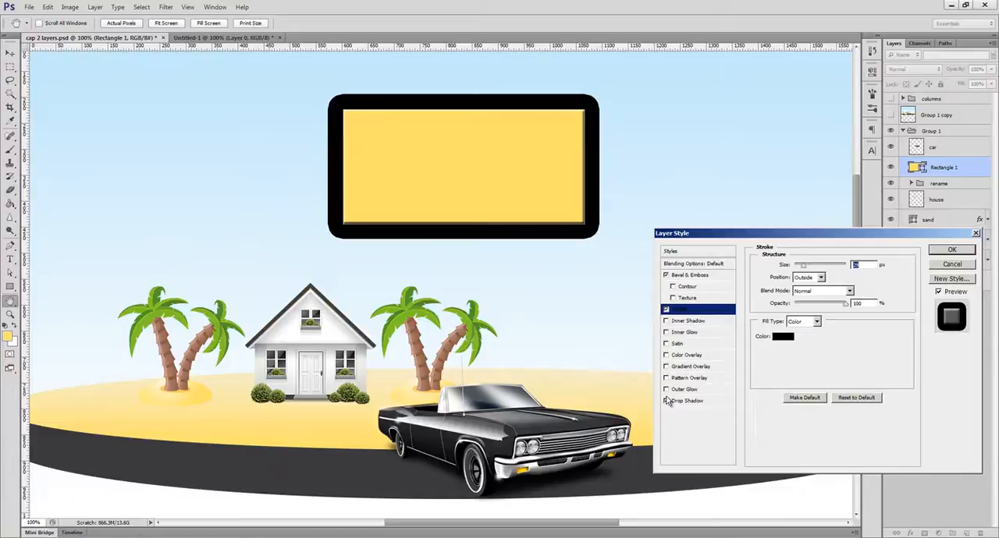
pyautogui.click(666, 275)
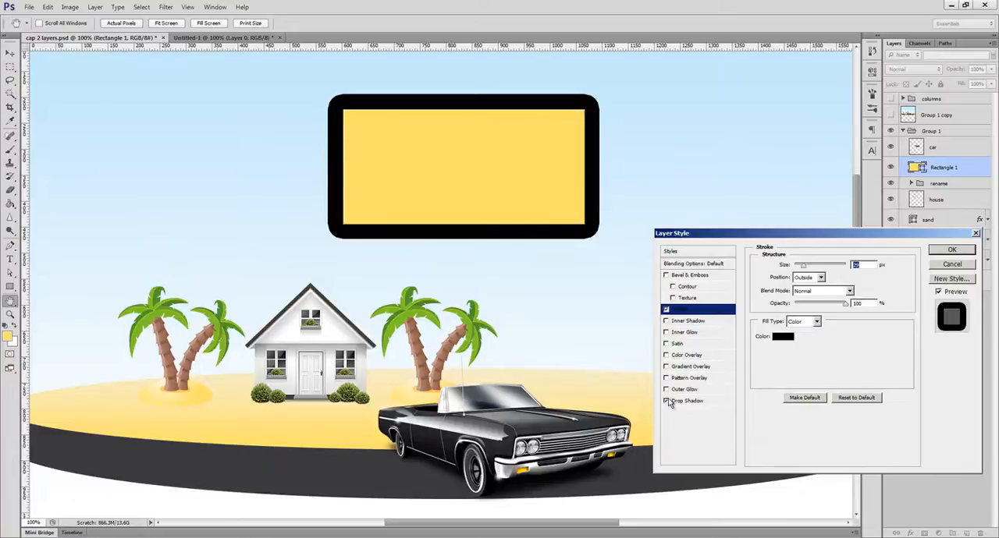
pyautogui.click(948, 252)
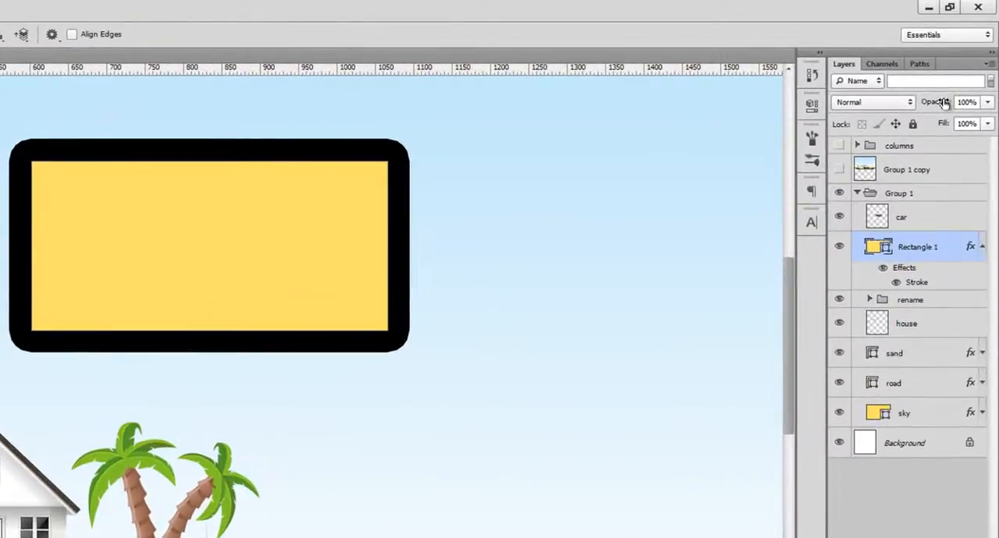
# Step: Try changing Rectangle 1's opacity and lower its fill to 0%, and return both to 100%
pyautogui.moveTo(944, 103)
pyautogui.mouseDown()
pyautogui.moveTo(907, 103)
pyautogui.moveTo(995, 104)
pyautogui.mouseUp()
pyautogui.moveTo(947, 128); pyautogui.dragTo(908, 124)
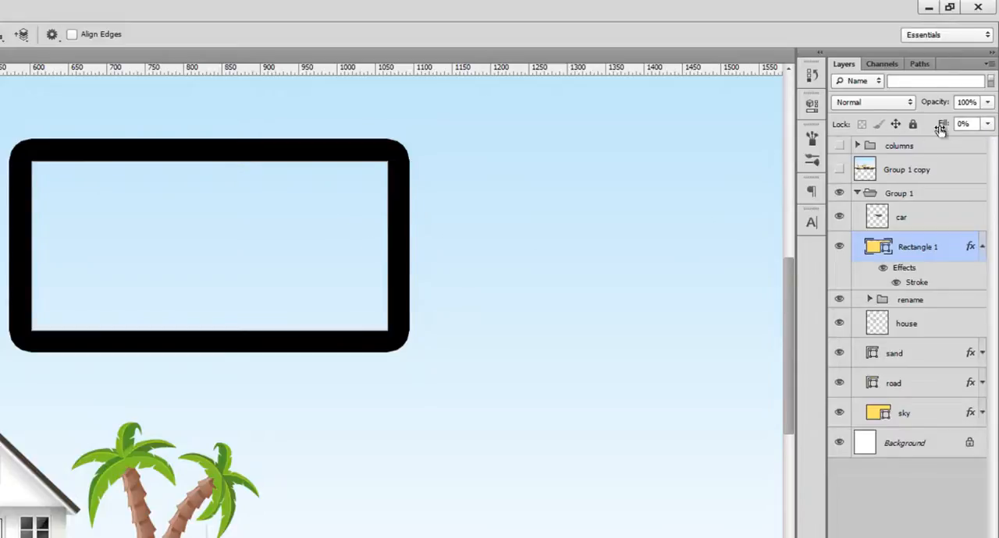
pyautogui.moveTo(940, 129); pyautogui.dragTo(973, 127)
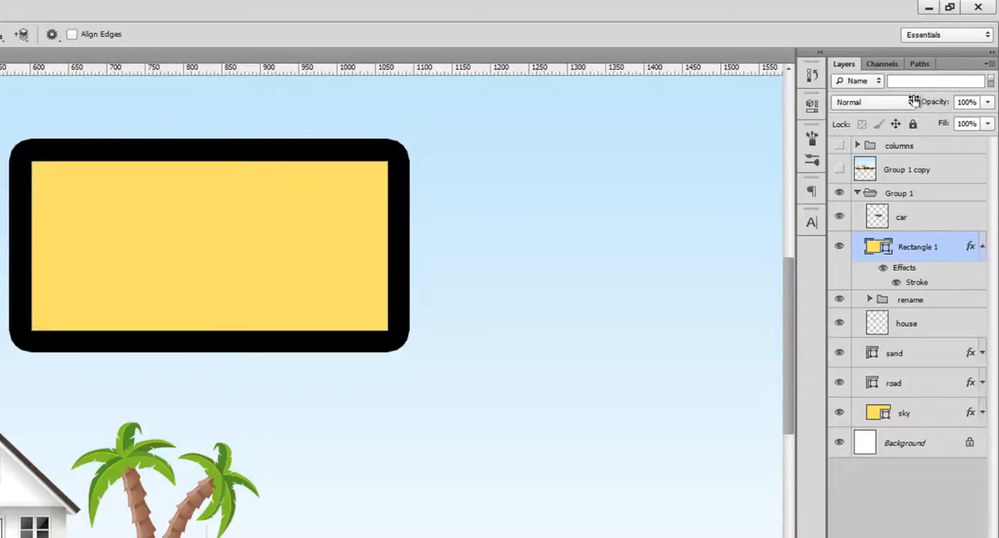
# Step: Filter the layer list by name for "tree", and turn the layer filter back off
pyautogui.click(871, 80)
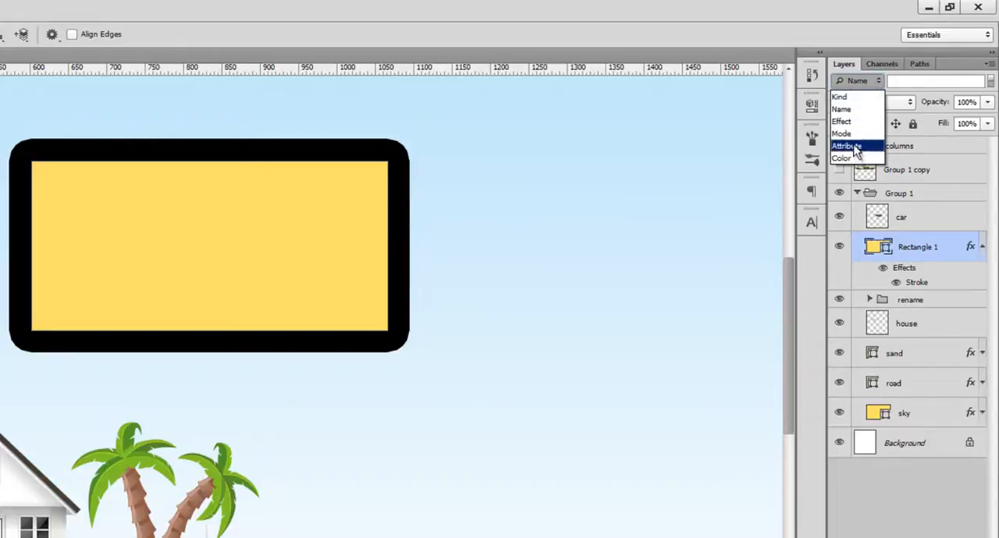
pyautogui.click(851, 110)
pyautogui.click(900, 84)
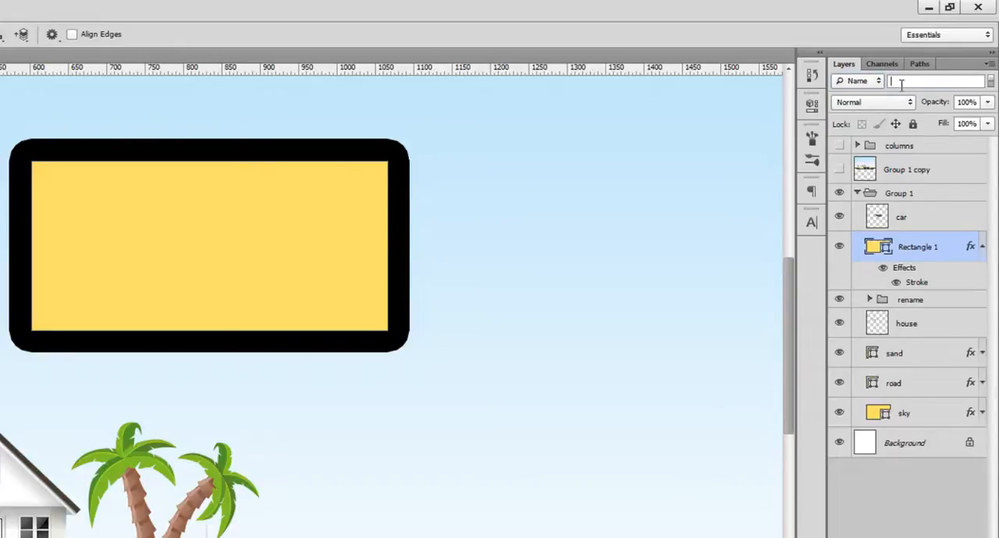
pyautogui.write('tree')
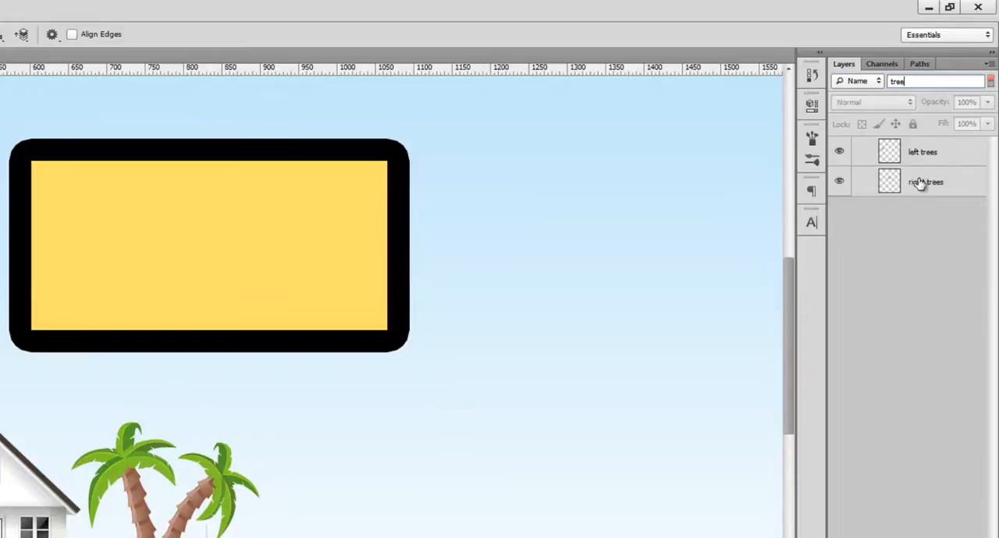
pyautogui.click(990, 81)
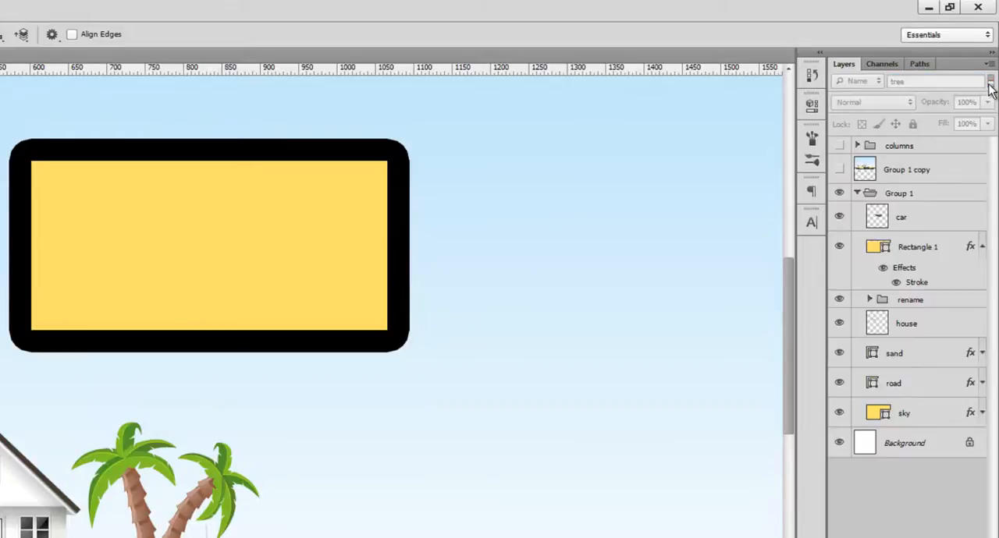
# Step: Lock all properties of the car layer and try to move the car with the Move tool
pyautogui.click(910, 198)
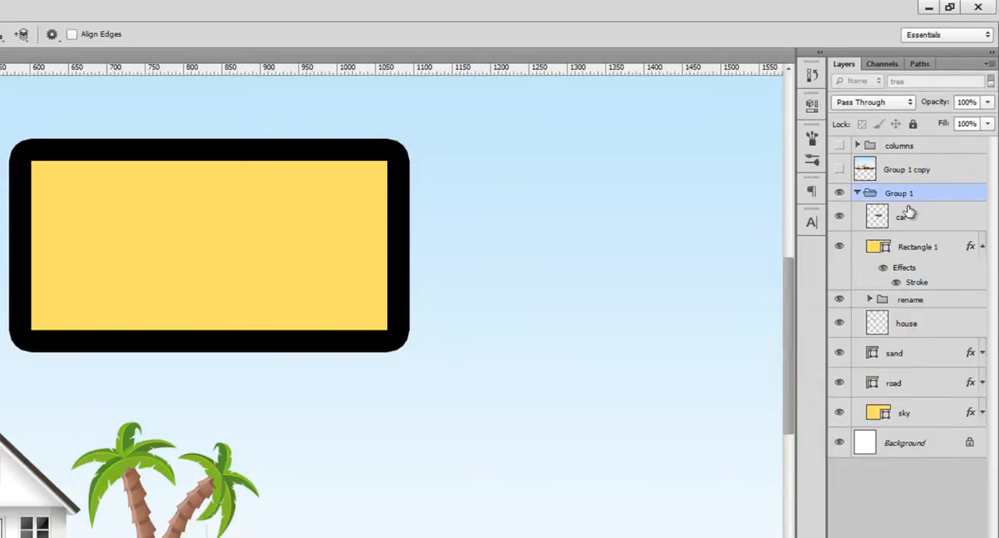
pyautogui.click(906, 215)
pyautogui.click(912, 125)
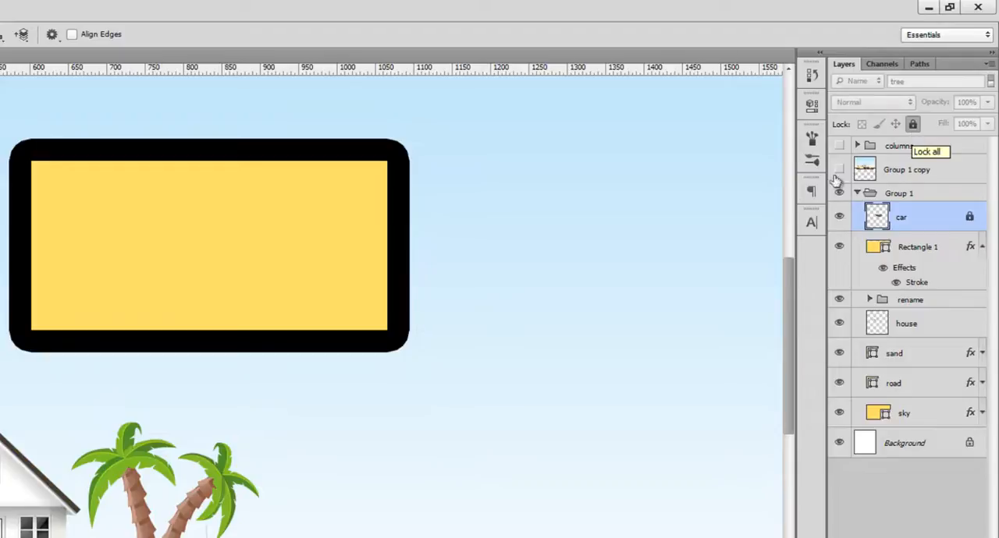
pyautogui.press('v')
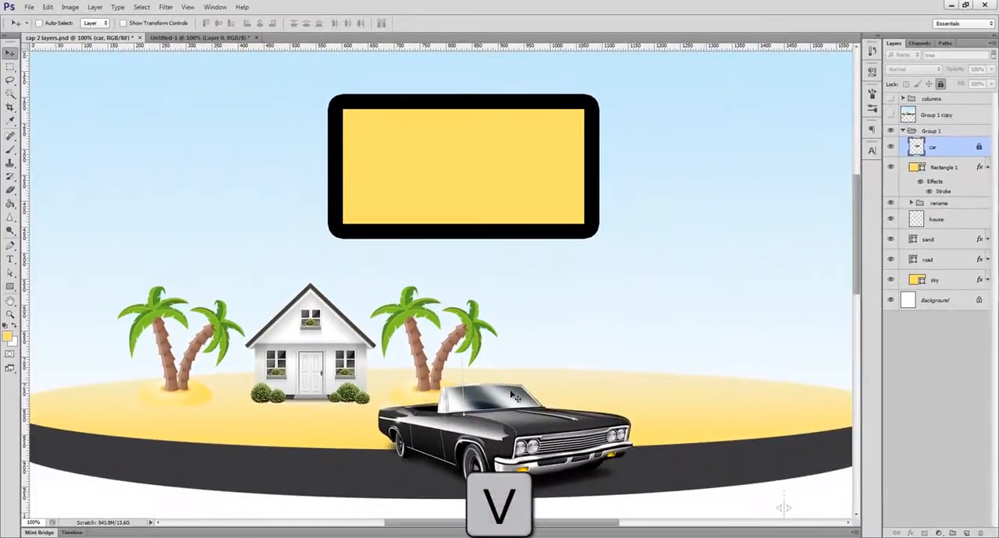
pyautogui.moveTo(493, 406); pyautogui.dragTo(535, 367)
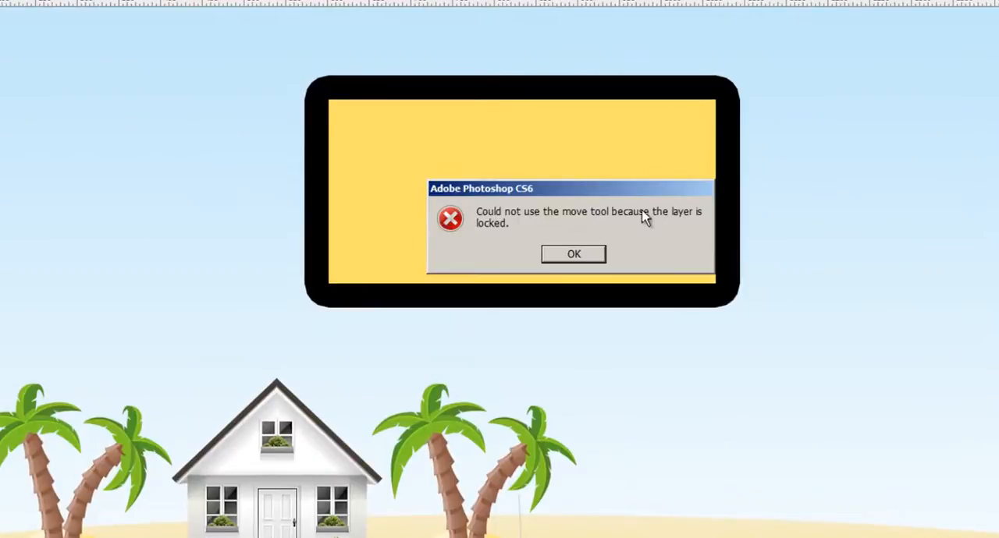